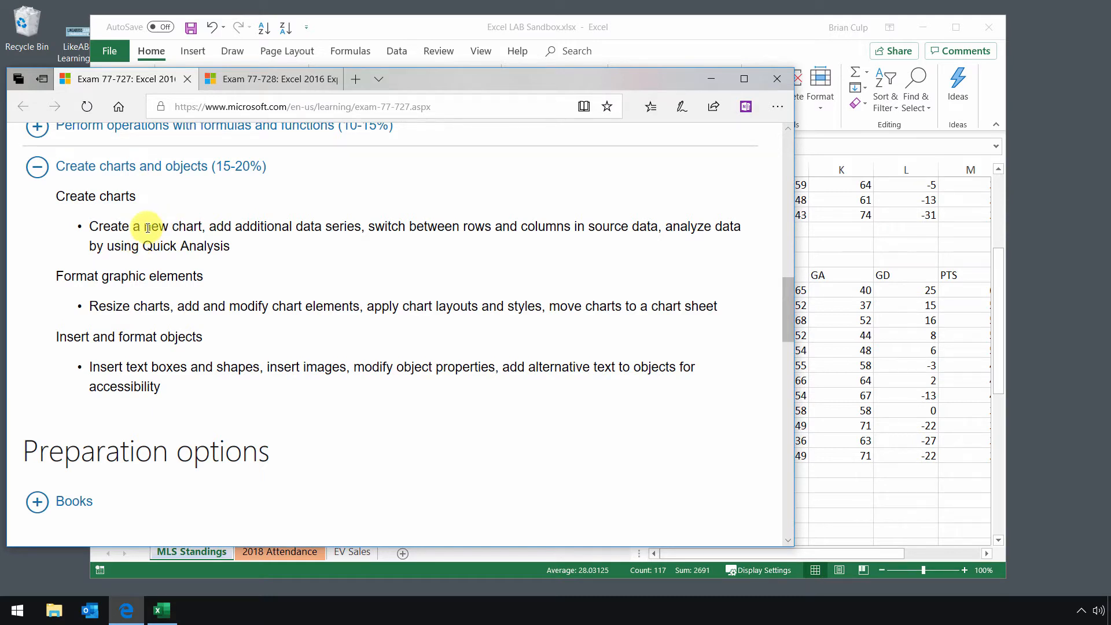
- Highlight the chart creation objective on the exam page, then switch to the EV Sales worksheet in the workbook
{"action": "left_click_drag", "start_coordinate": [146, 226], "coordinate": [360, 228]}
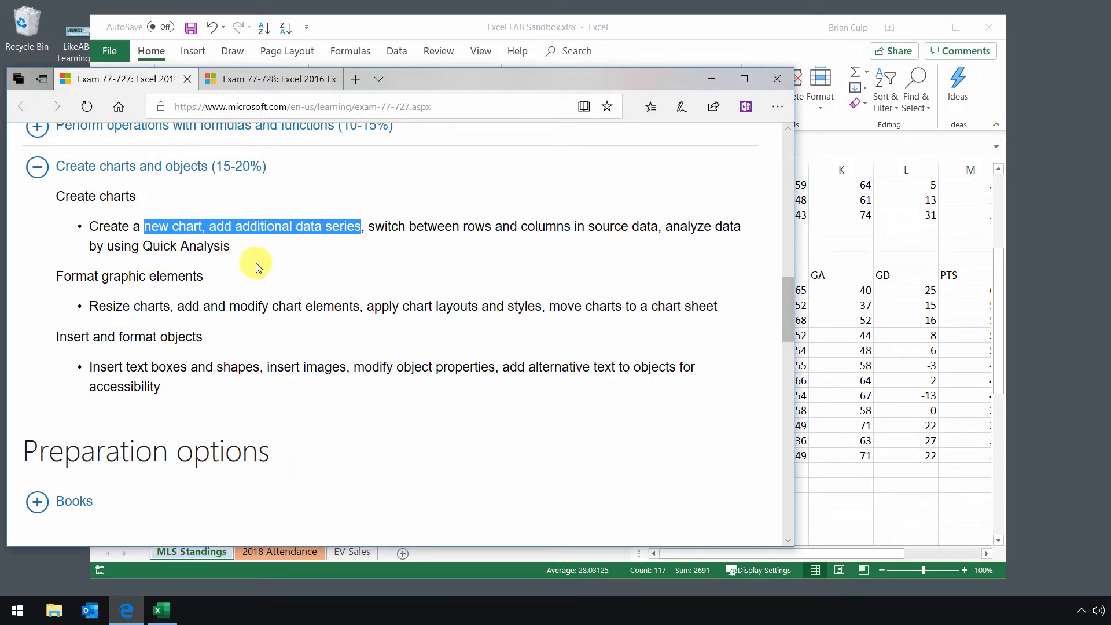
{"action": "left_click", "coordinate": [397, 34]}
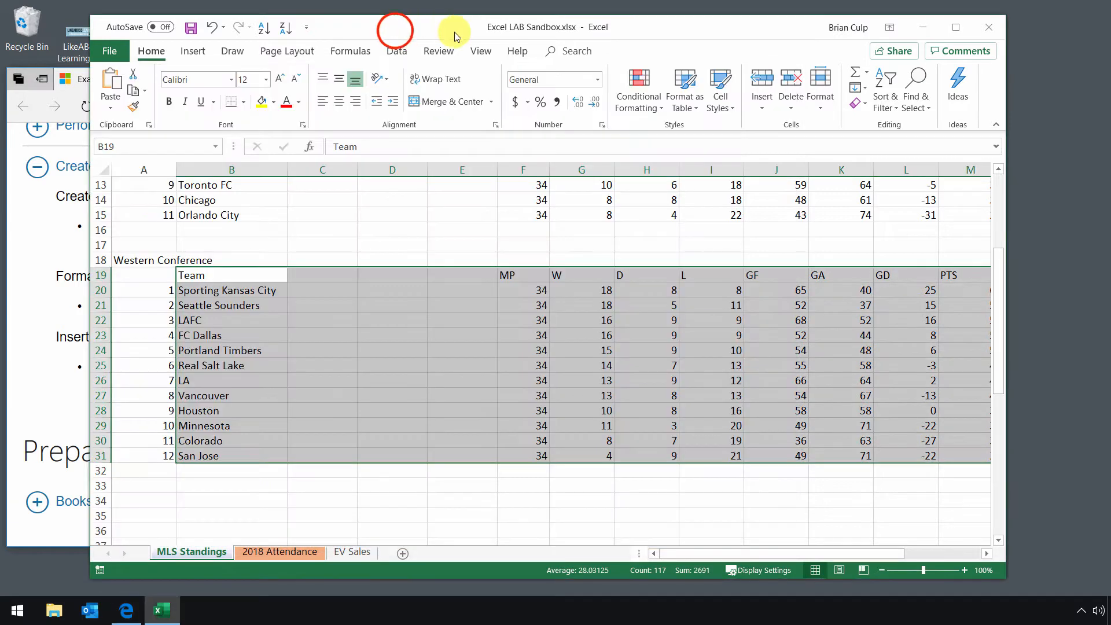
{"action": "left_click", "coordinate": [358, 553]}
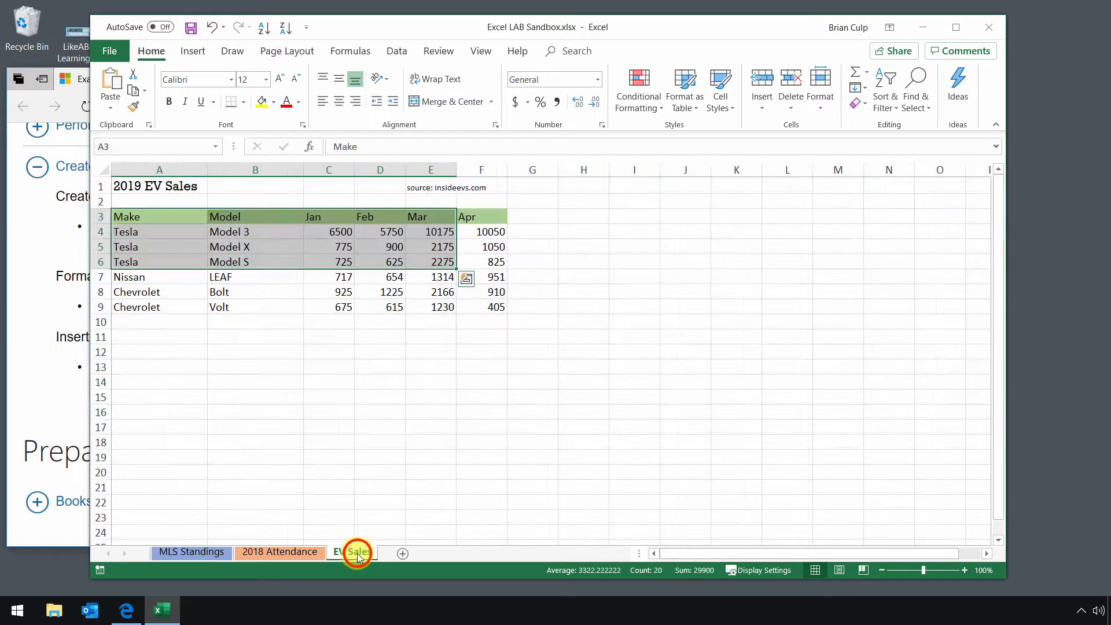
{"action": "left_click", "coordinate": [296, 431]}
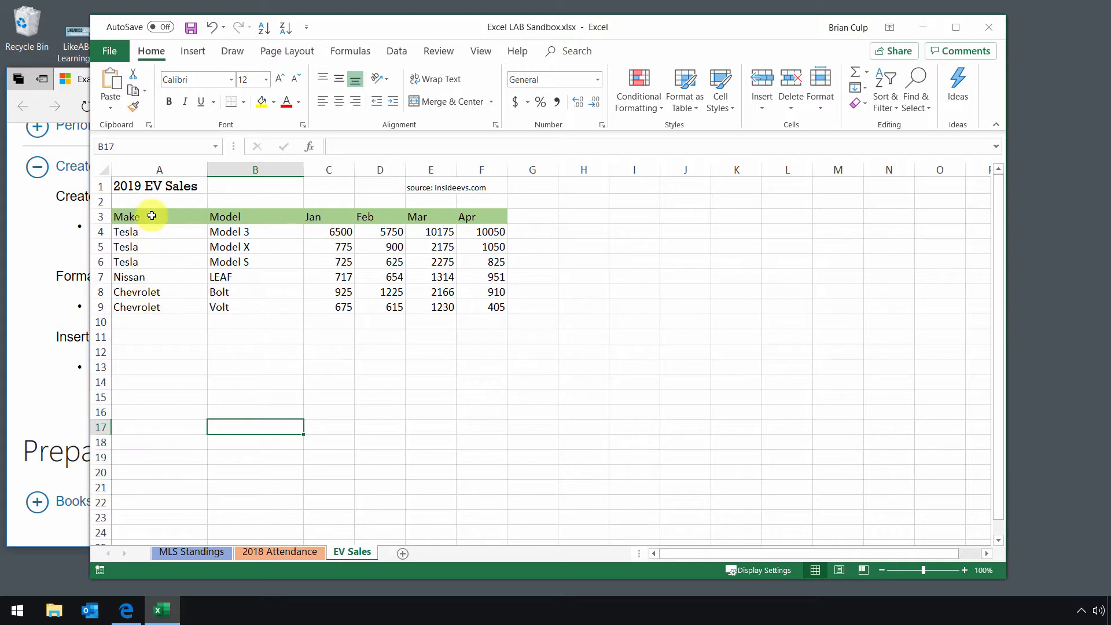
- Select A3:E6 and browse the column chart types in the Insert Chart dialog without inserting one
{"action": "left_click_drag", "start_coordinate": [152, 216], "coordinate": [442, 265]}
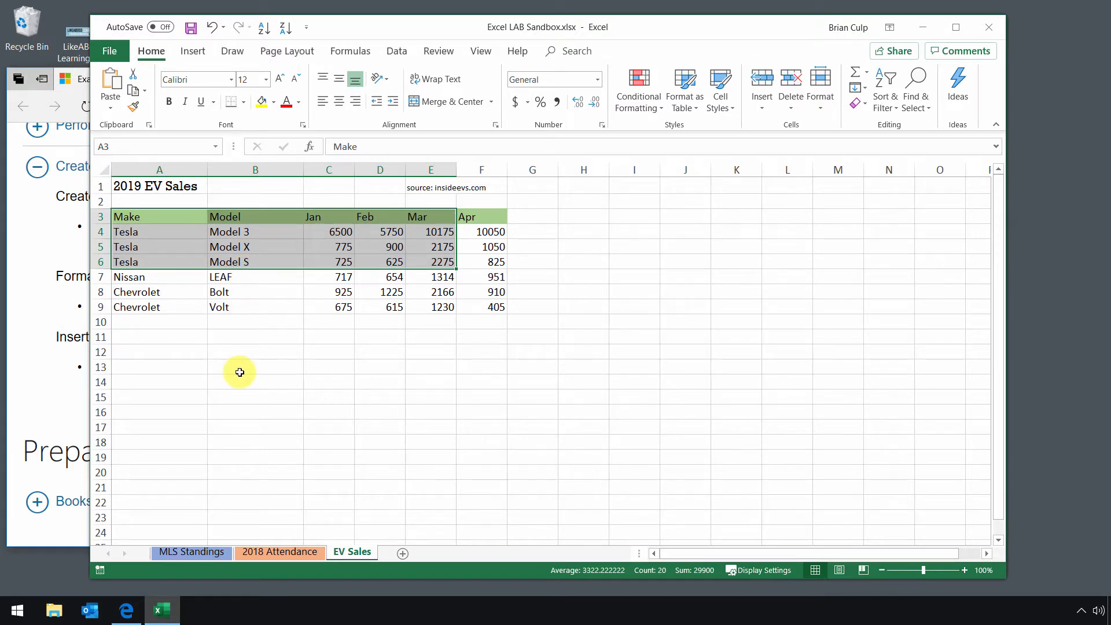
{"action": "left_click", "coordinate": [193, 54]}
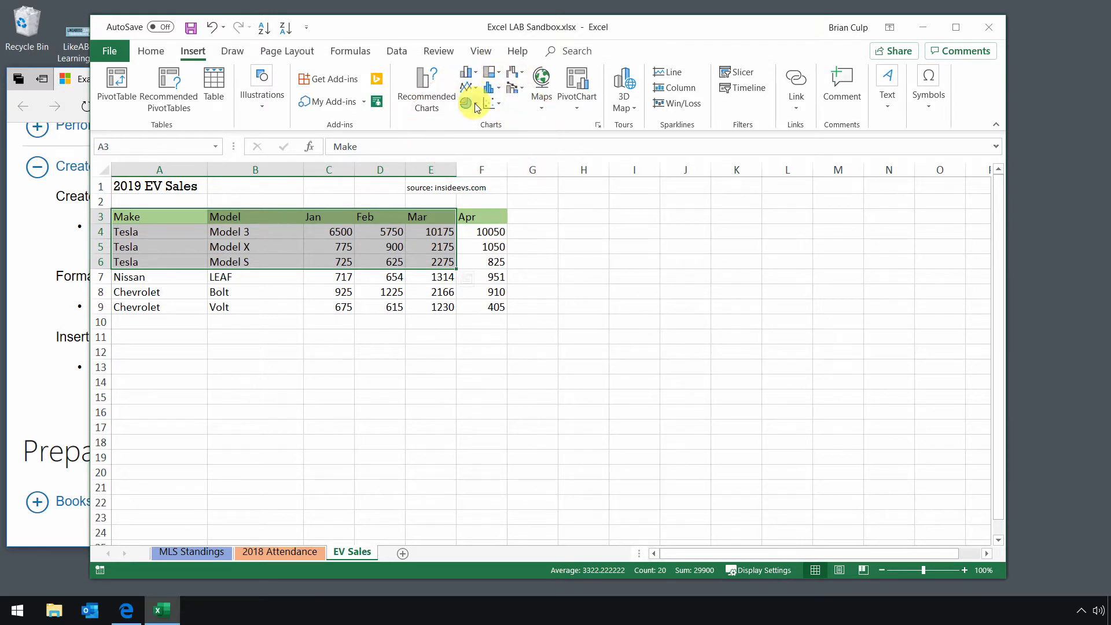
{"action": "left_click", "coordinate": [599, 125]}
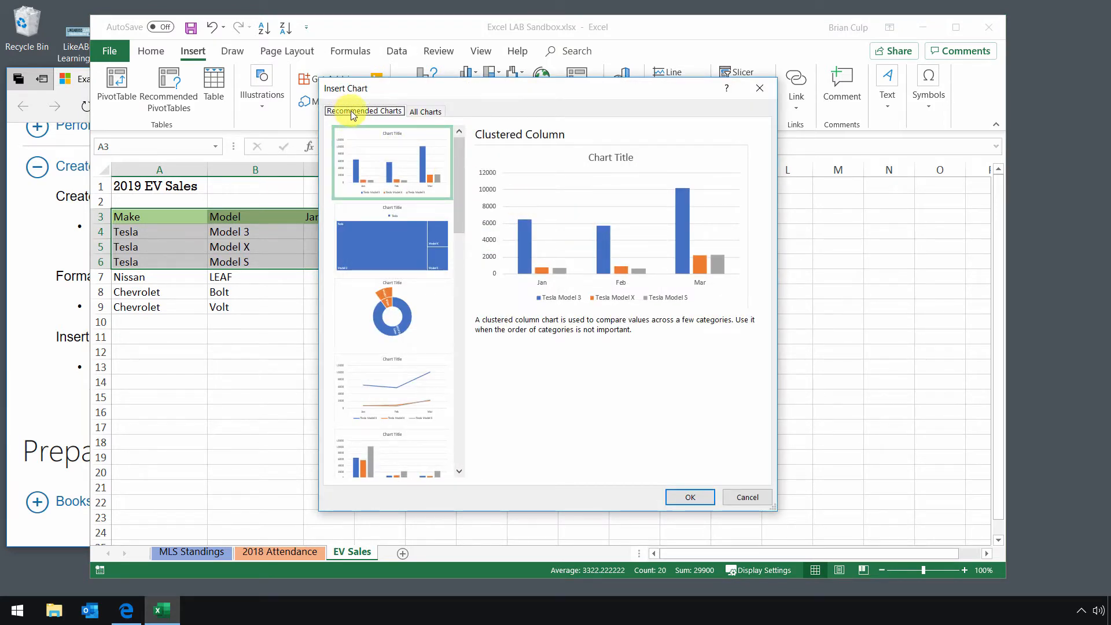
{"action": "left_click", "coordinate": [424, 111]}
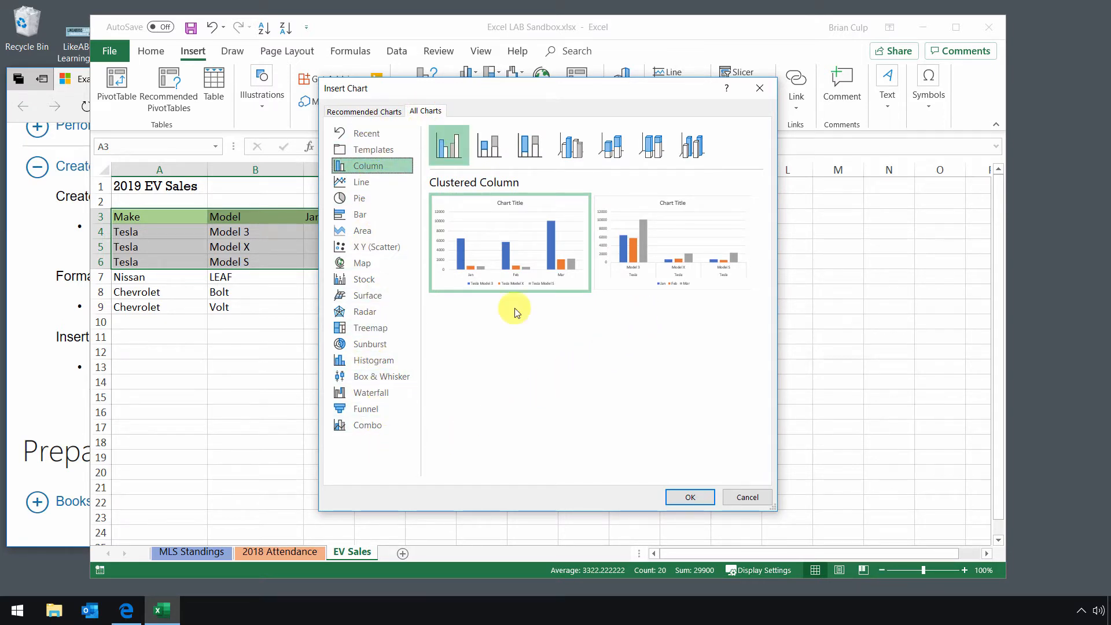
{"action": "left_click", "coordinate": [490, 148]}
{"action": "left_click", "coordinate": [536, 151]}
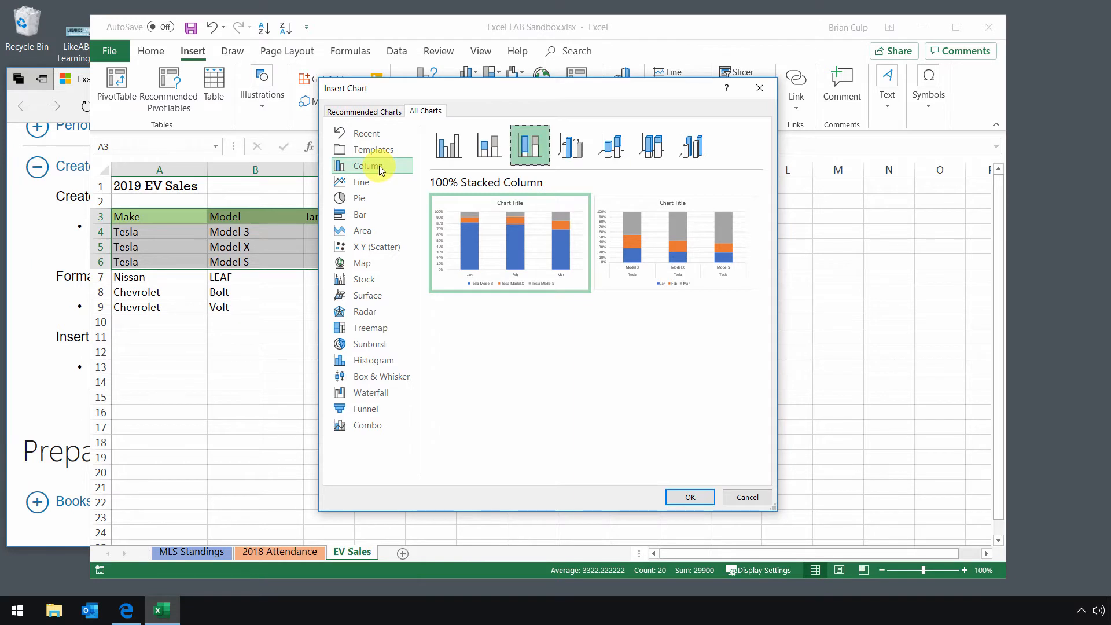
{"action": "left_click", "coordinate": [462, 155]}
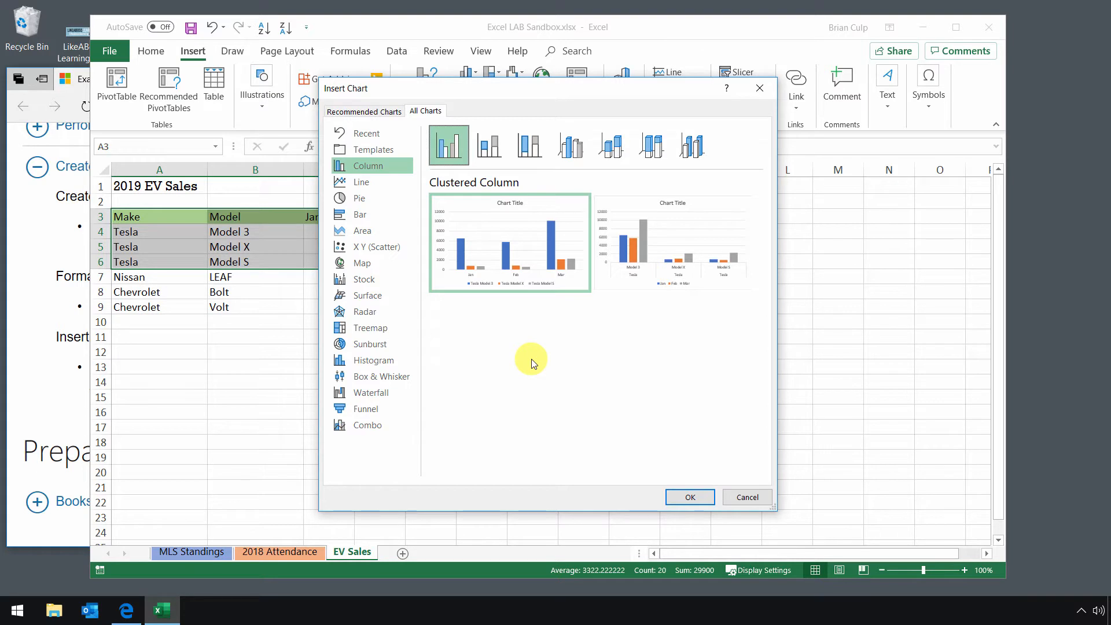
{"action": "left_click", "coordinate": [741, 499]}
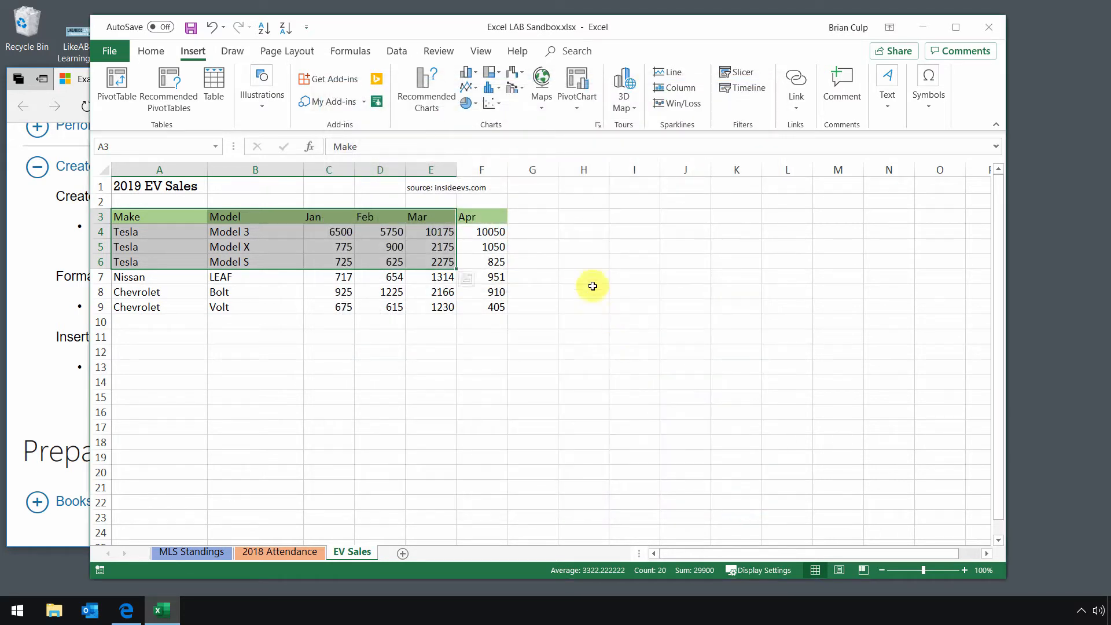
- Insert the recommended clustered column chart for the selected Tesla data
{"action": "left_click", "coordinate": [426, 98]}
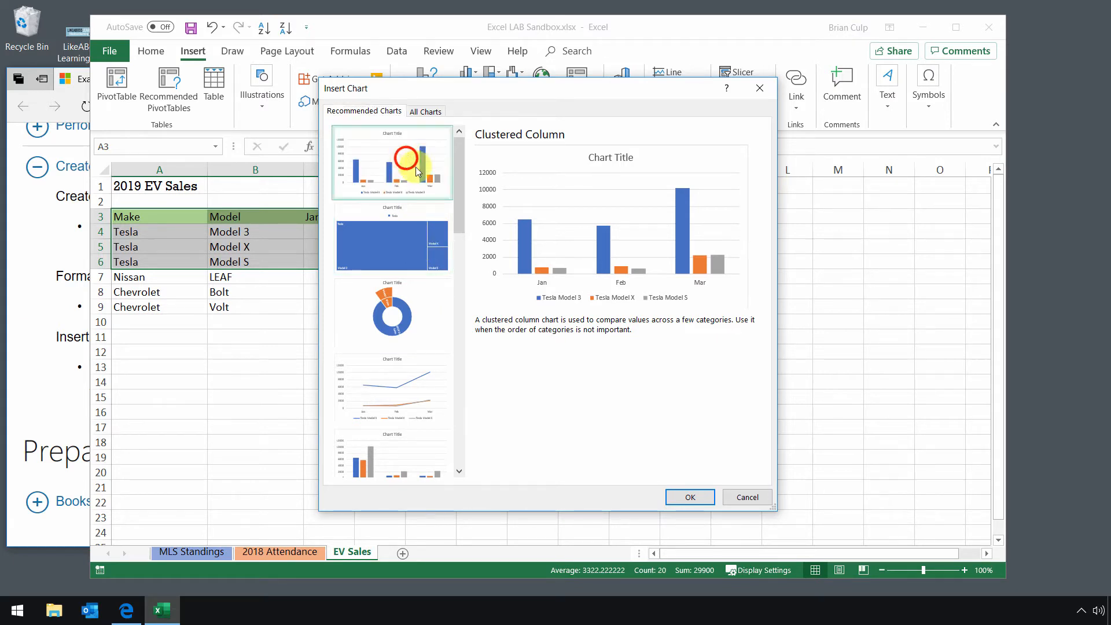
{"action": "left_click", "coordinate": [691, 498]}
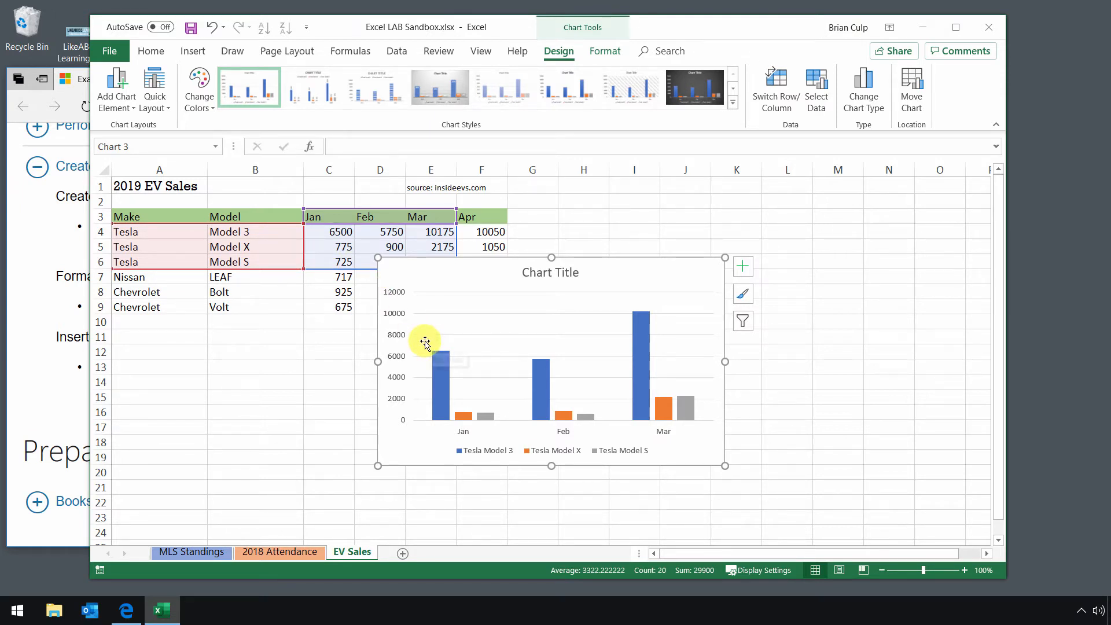
- Move and enlarge the chart so it sits beside the data table to the right
{"action": "left_click", "coordinate": [418, 290]}
{"action": "left_click_drag", "start_coordinate": [417, 290], "coordinate": [517, 283]}
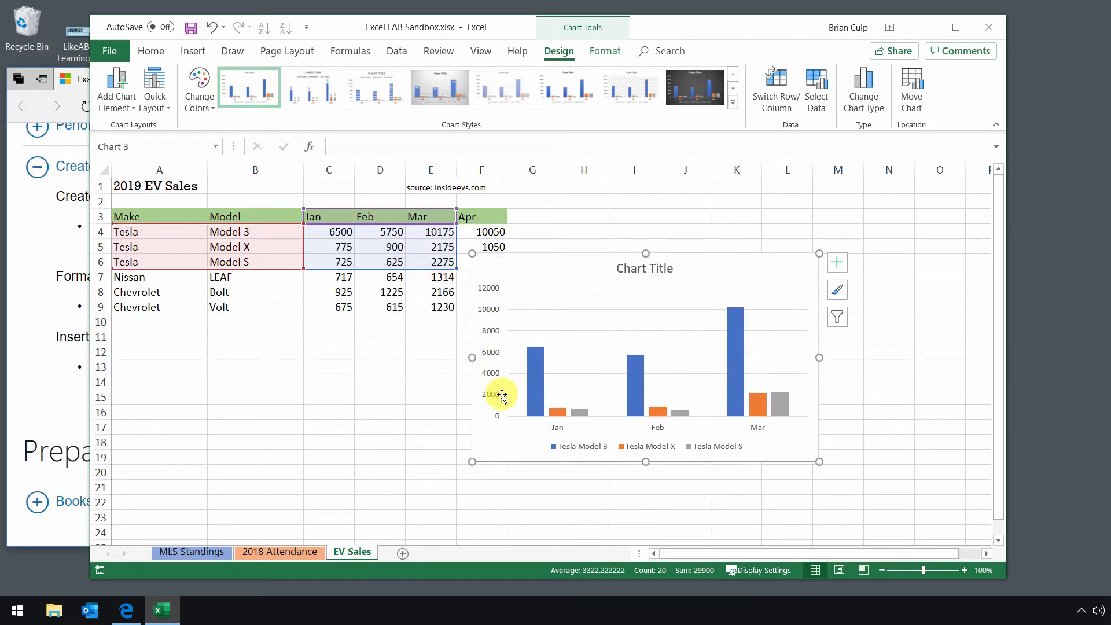
{"action": "left_click_drag", "start_coordinate": [474, 461], "coordinate": [430, 492]}
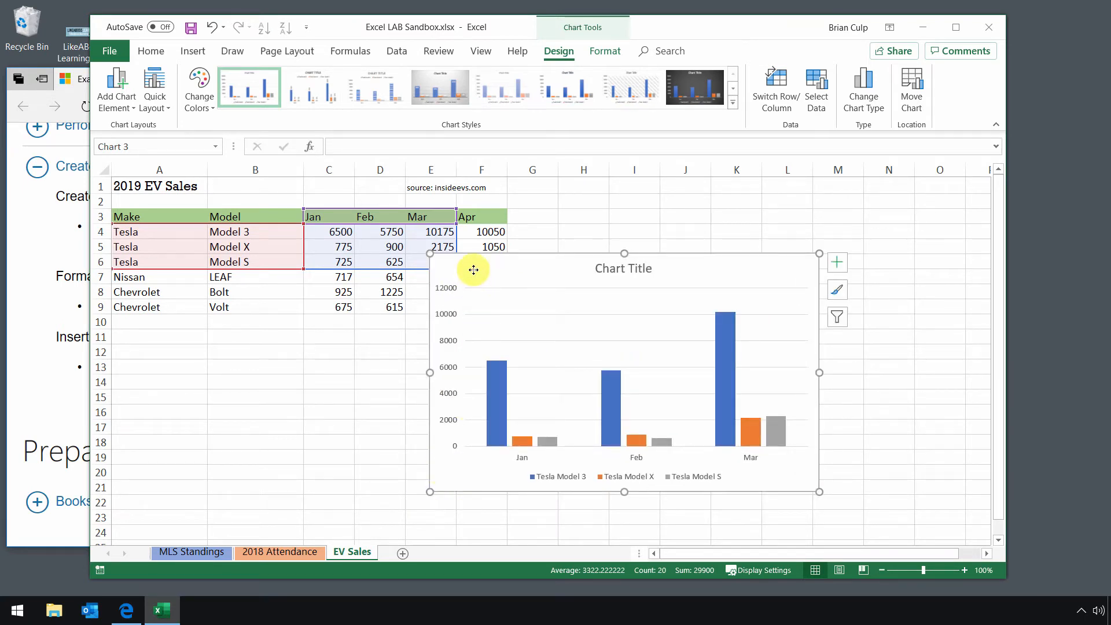
{"action": "left_click_drag", "start_coordinate": [475, 267], "coordinate": [524, 261]}
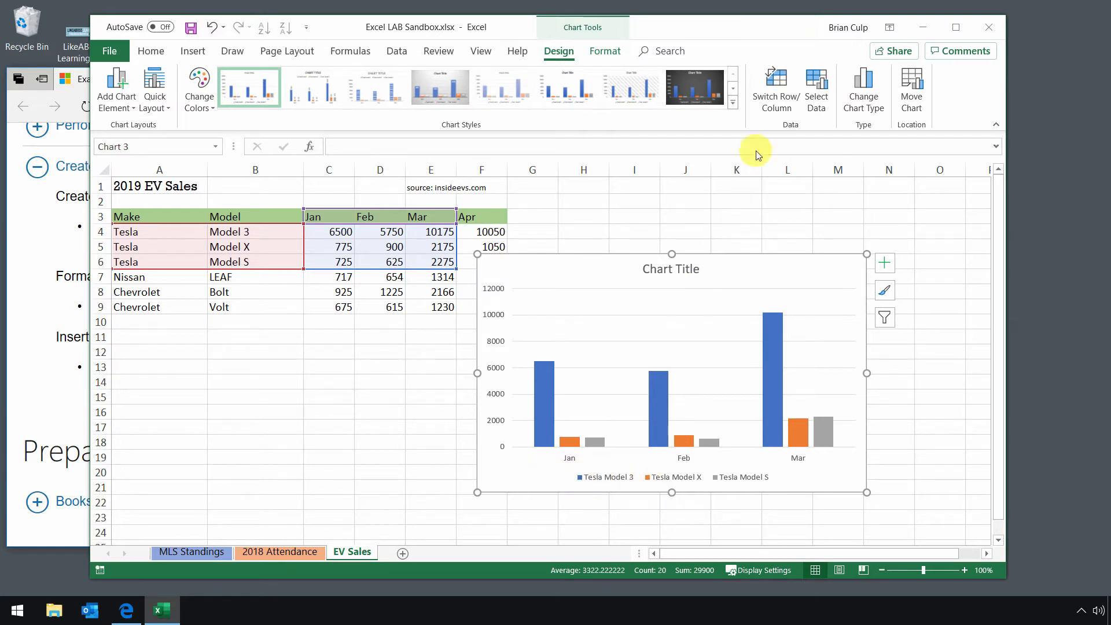
- Switch rows and columns so the models become categories and the months become series
{"action": "left_click", "coordinate": [776, 104]}
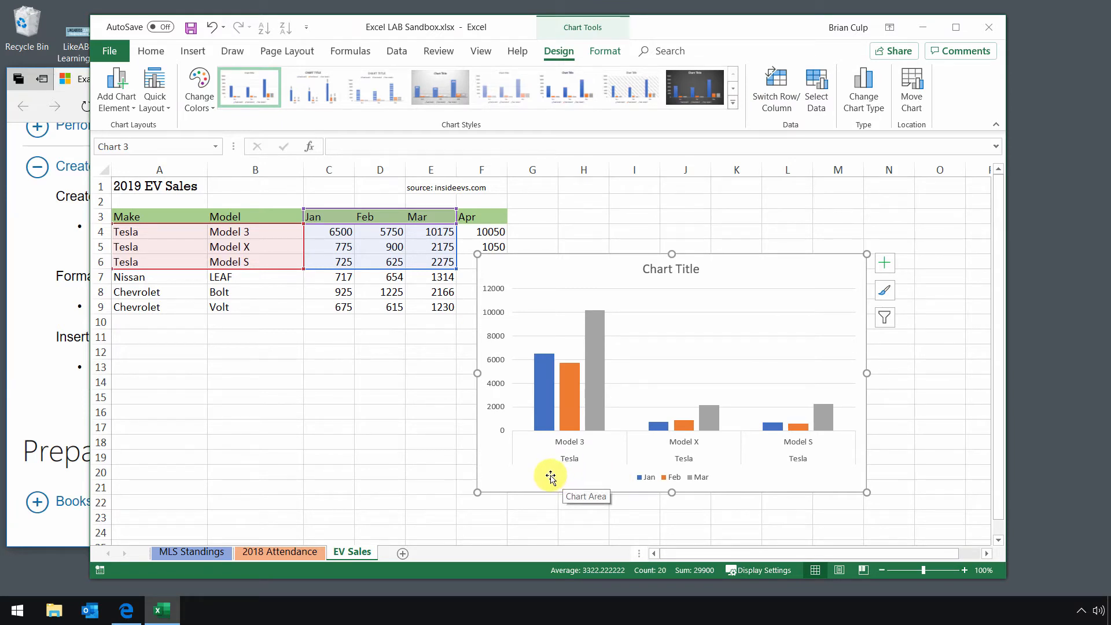
{"action": "mouse_move", "coordinate": [557, 440]}
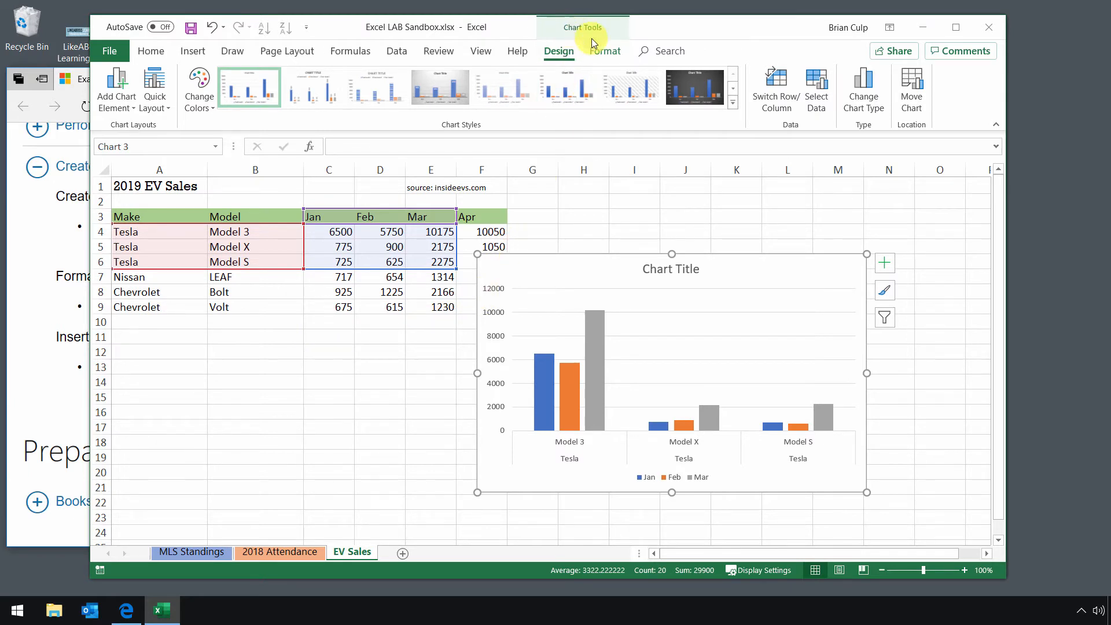
{"action": "left_click", "coordinate": [250, 334]}
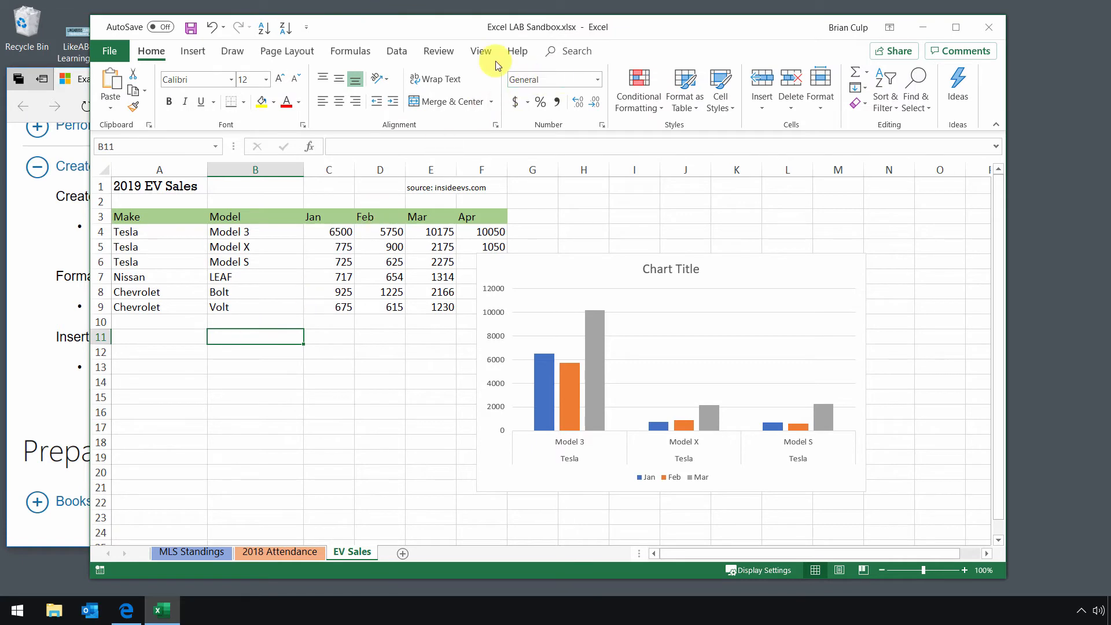
- Open the chart's Select Data Source dialog and toggle the row/column switch back and forth
{"action": "left_click", "coordinate": [532, 273]}
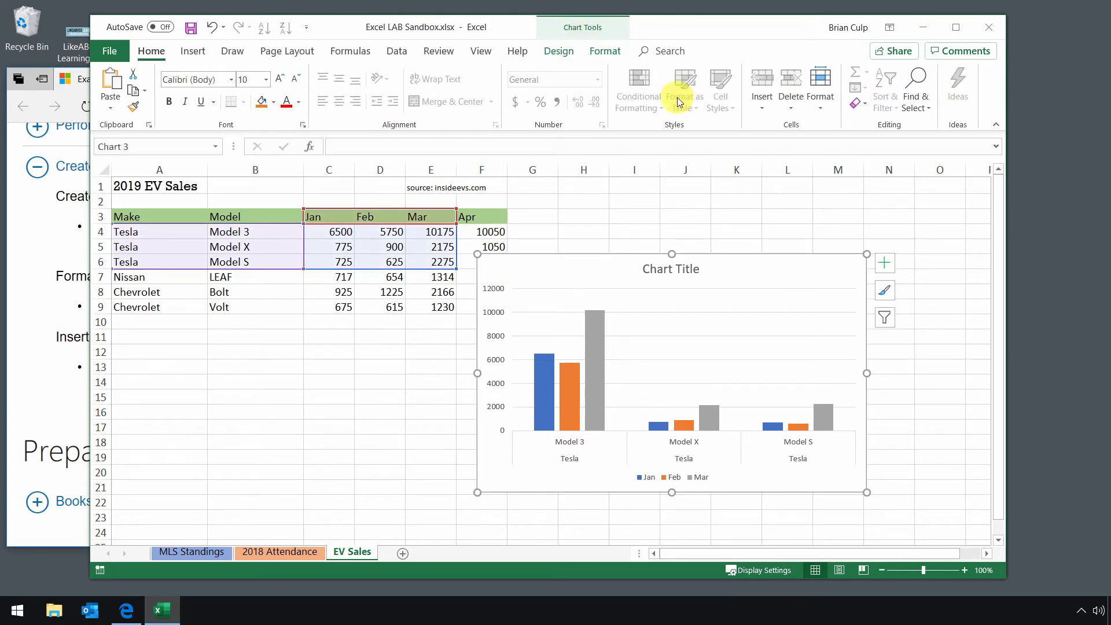
{"action": "left_click", "coordinate": [562, 50]}
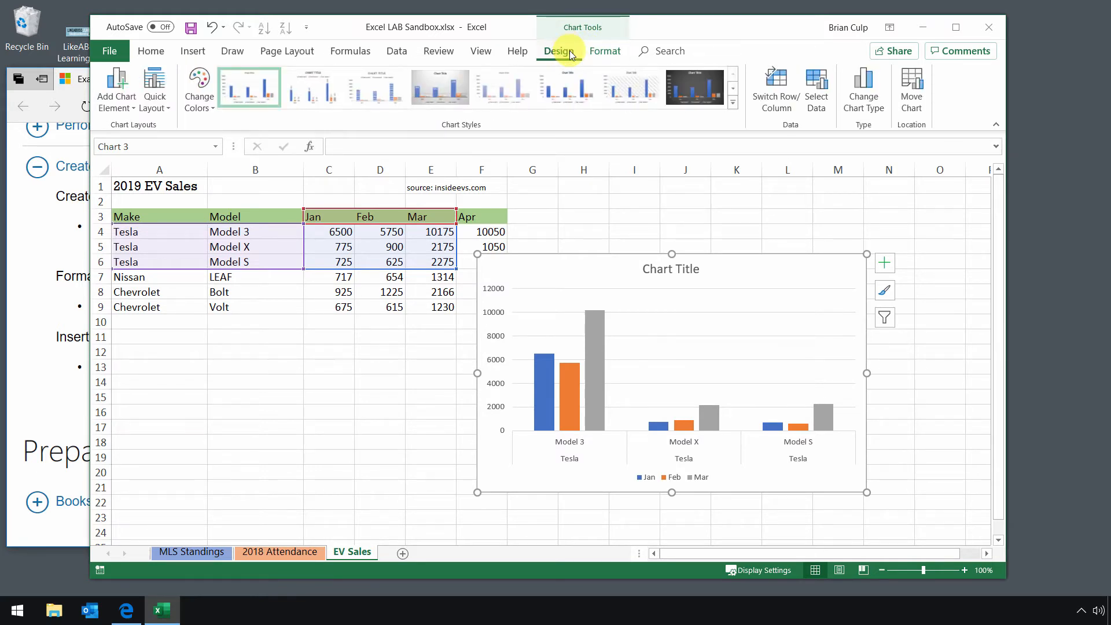
{"action": "left_click", "coordinate": [816, 114]}
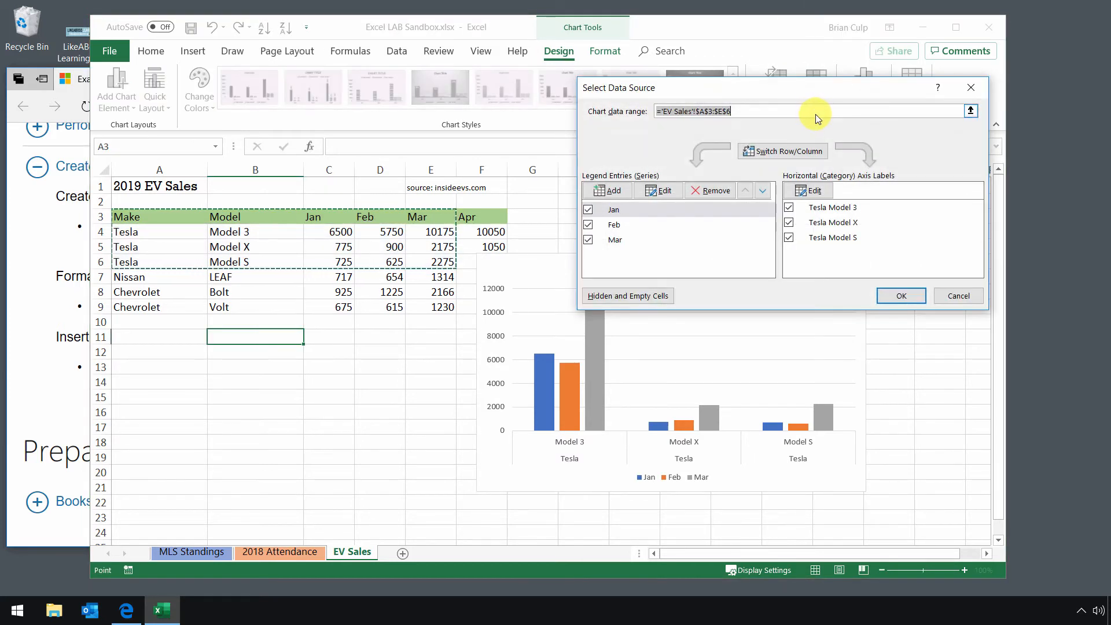
{"action": "left_click", "coordinate": [787, 153]}
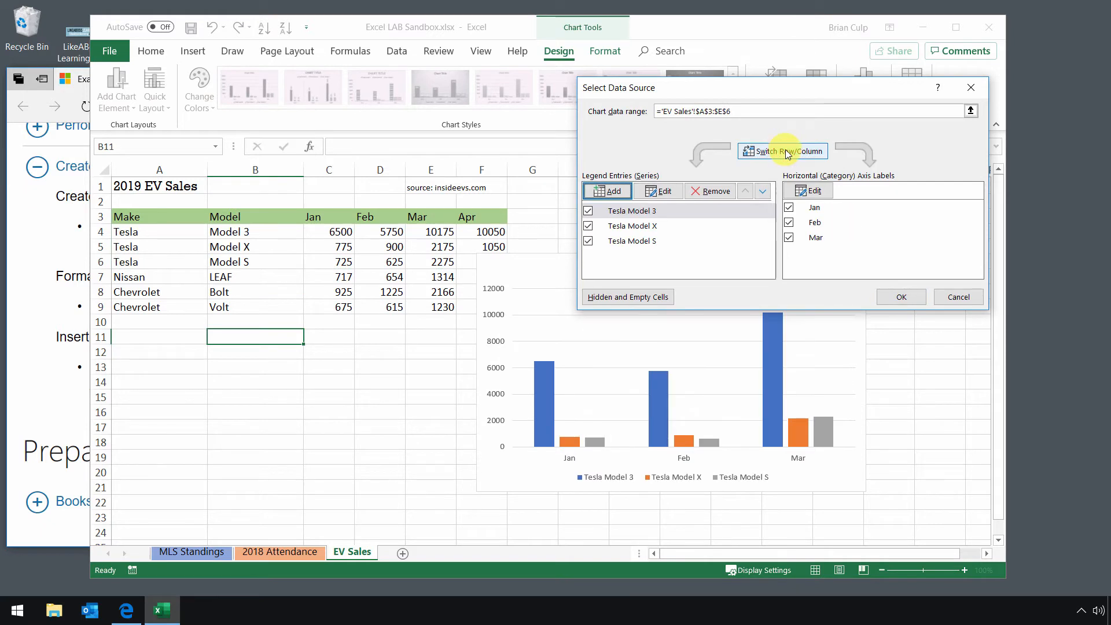
{"action": "left_click_drag", "start_coordinate": [759, 93], "coordinate": [741, 74]}
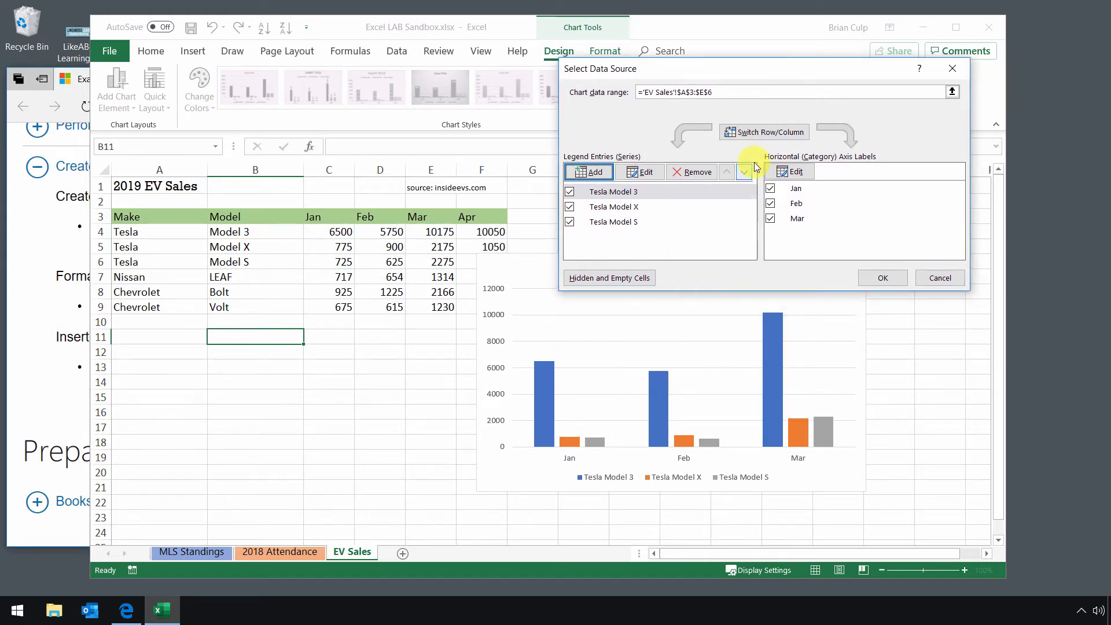
{"action": "left_click", "coordinate": [763, 133]}
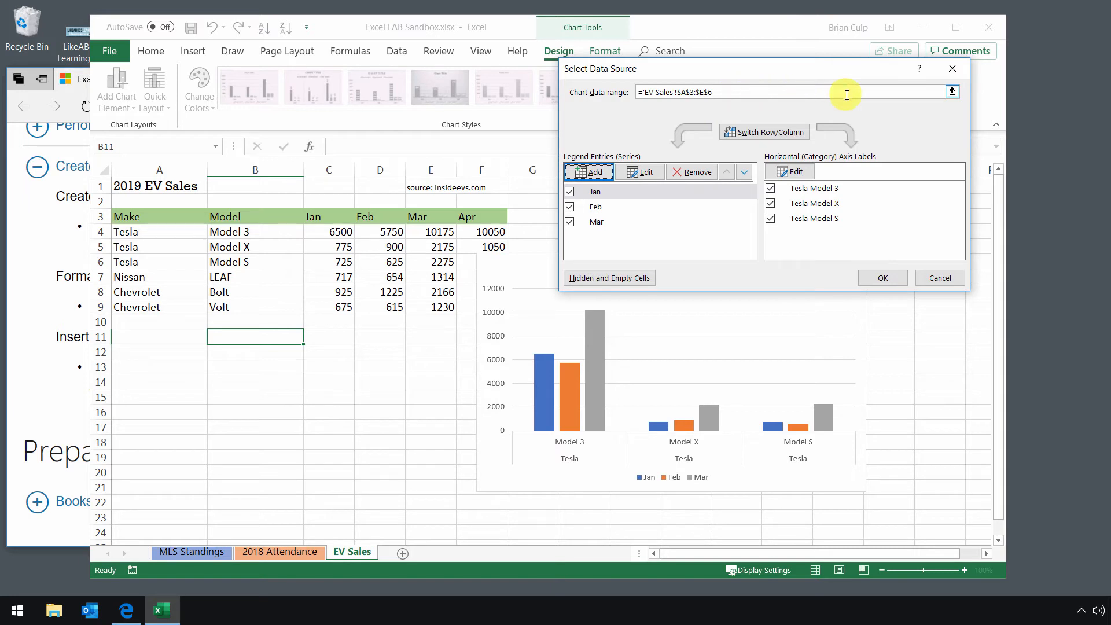
- Edit the horizontal axis labels to use the model names in B4:B6
{"action": "left_click", "coordinate": [953, 93]}
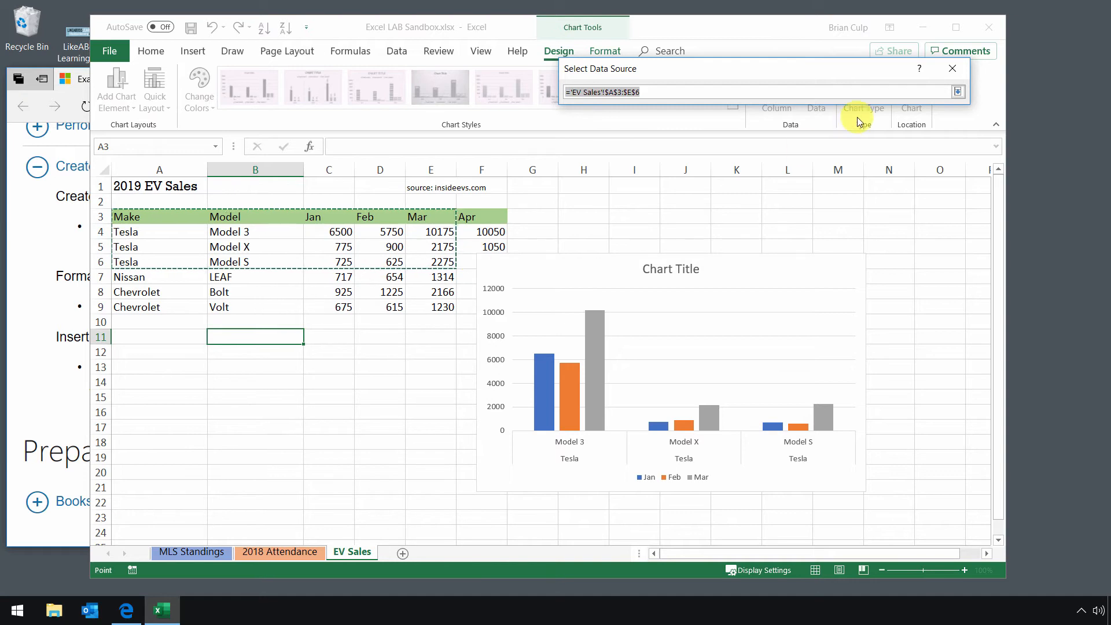
{"action": "left_click", "coordinate": [958, 91]}
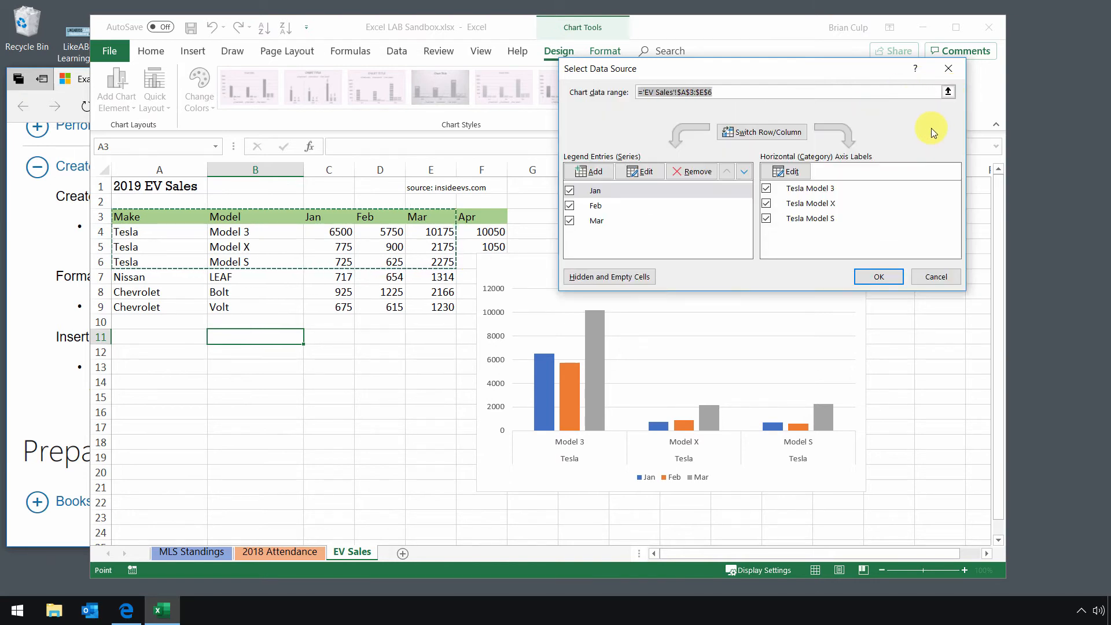
{"action": "left_click", "coordinate": [797, 171]}
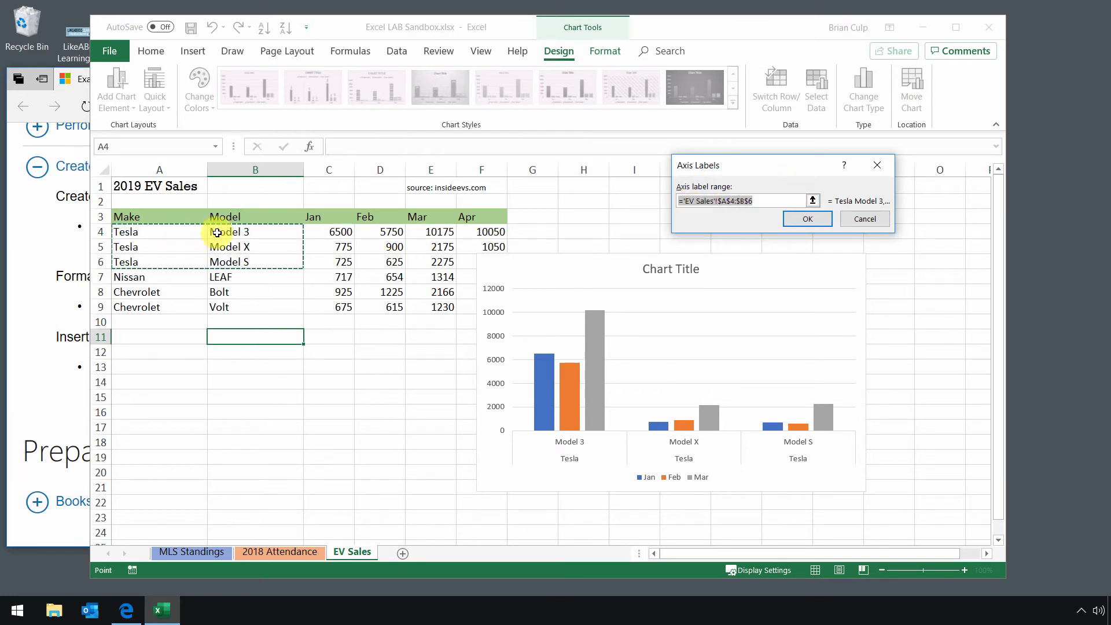
{"action": "left_click_drag", "start_coordinate": [239, 232], "coordinate": [232, 263]}
{"action": "left_click", "coordinate": [807, 220]}
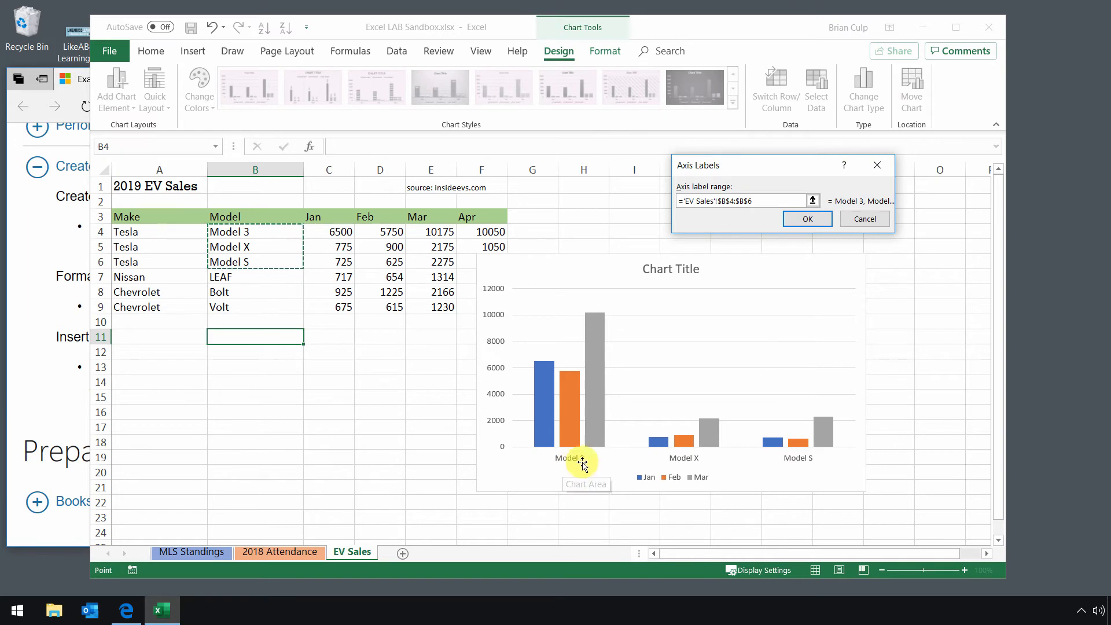
{"action": "left_click", "coordinate": [808, 220]}
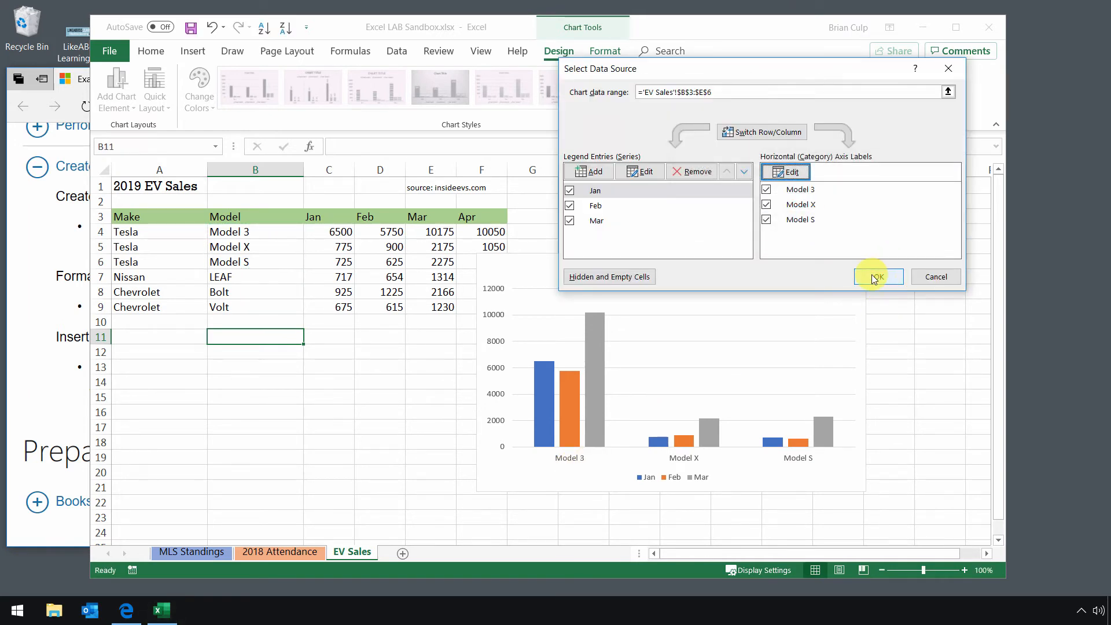
- Inspect the Mar series' name and values in the Edit Series dialog, then cancel
{"action": "left_click", "coordinate": [606, 221]}
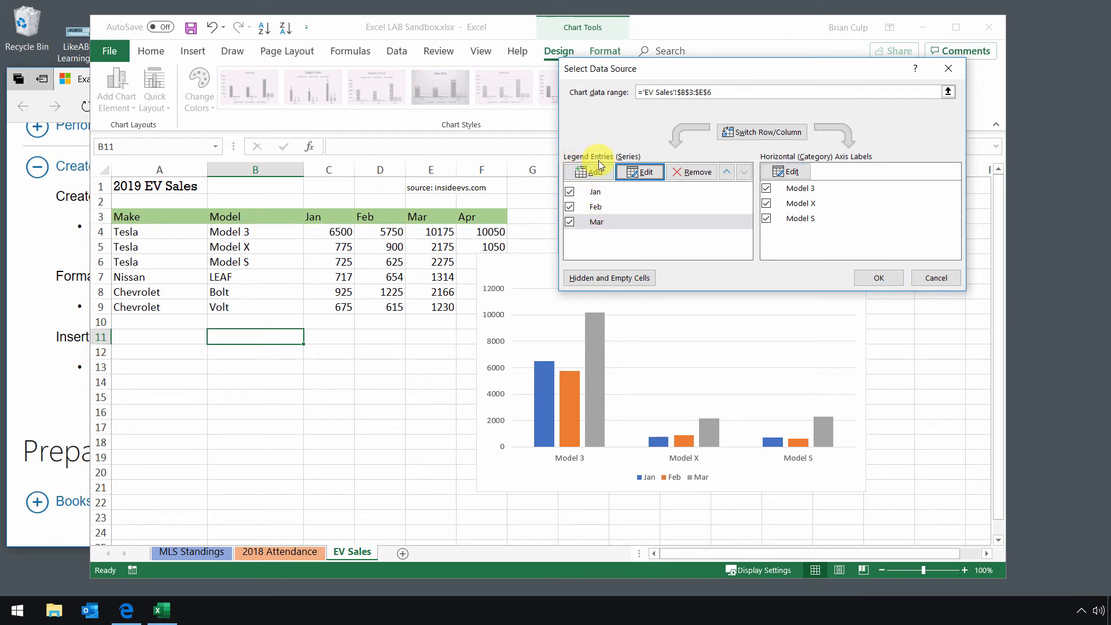
{"action": "left_click", "coordinate": [596, 220]}
{"action": "left_click", "coordinate": [634, 175]}
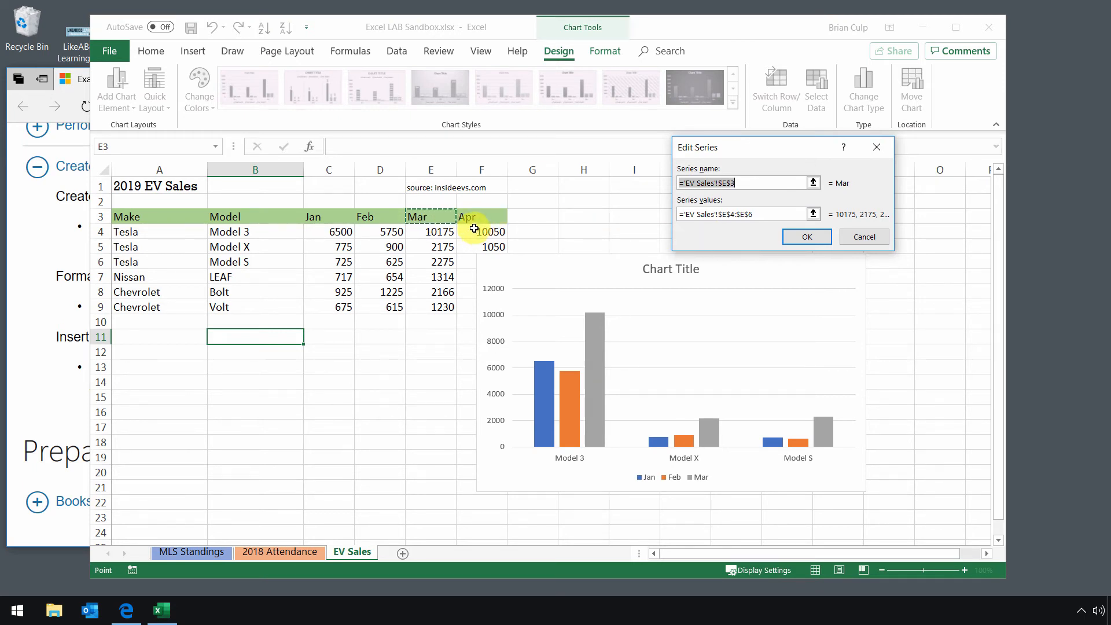
{"action": "left_click", "coordinate": [859, 239]}
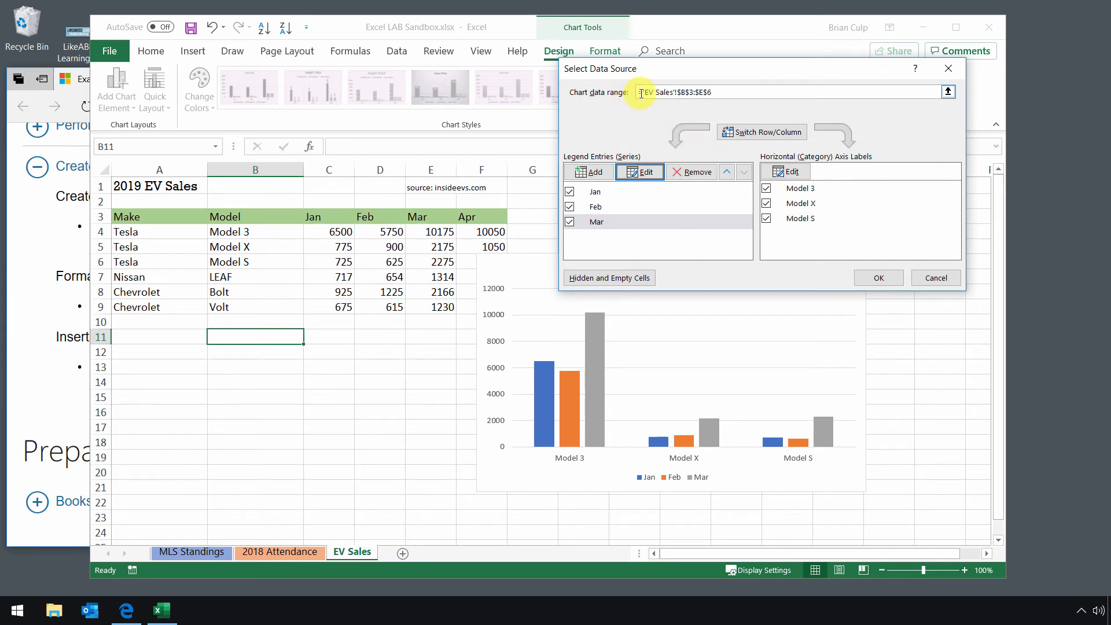
- Extend the chart data range to B3:F6 so the Apr column is included as a series
{"action": "left_click", "coordinate": [948, 92]}
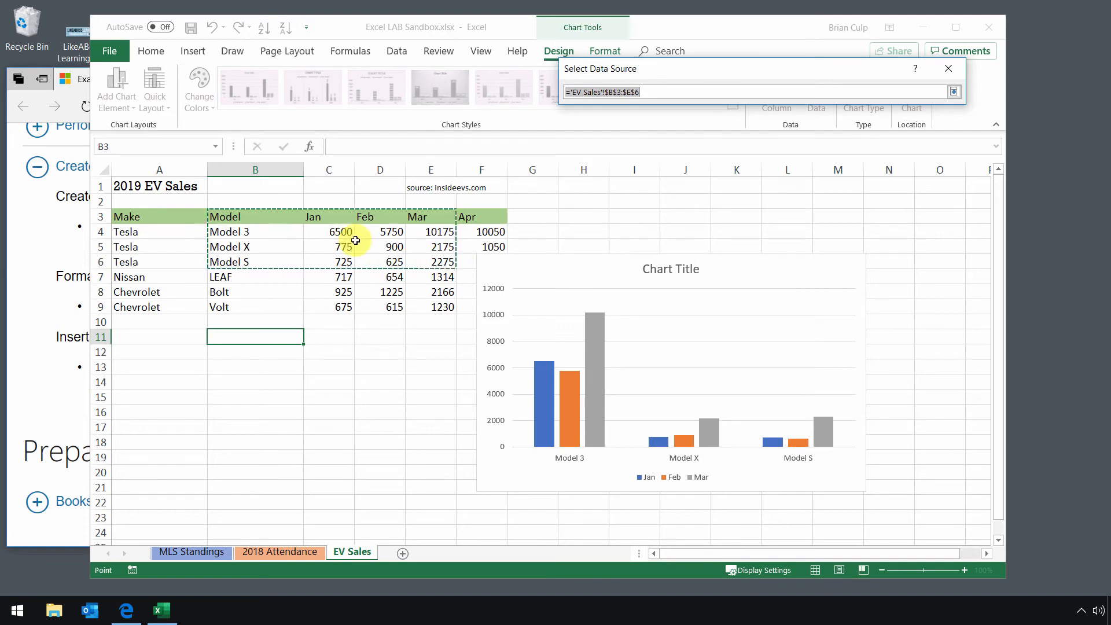
{"action": "left_click_drag", "start_coordinate": [273, 216], "coordinate": [468, 266]}
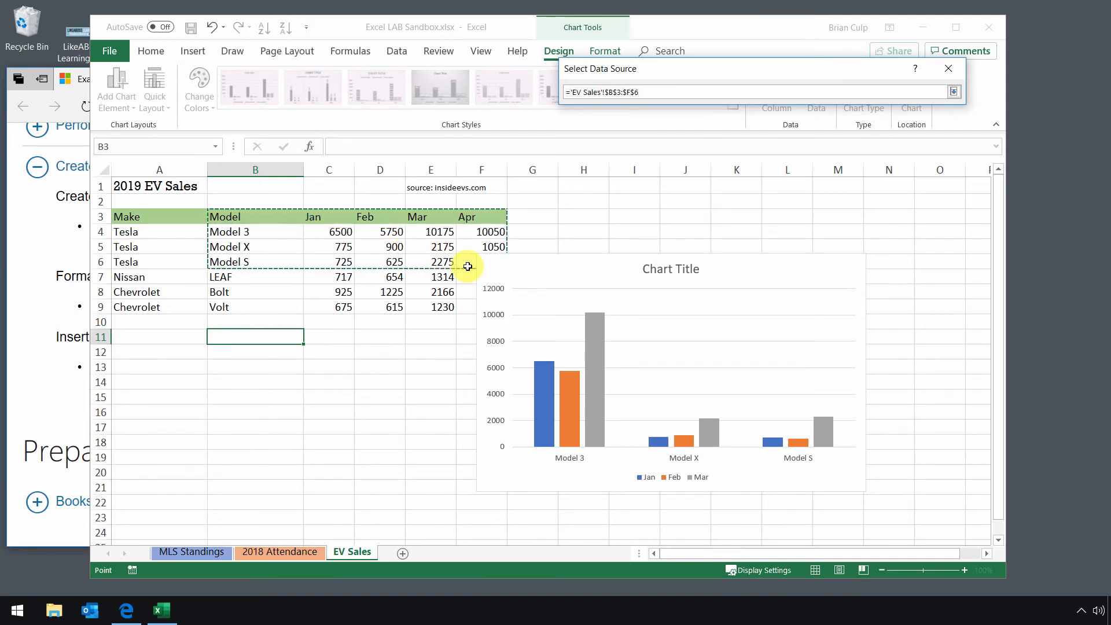
{"action": "left_click", "coordinate": [954, 92]}
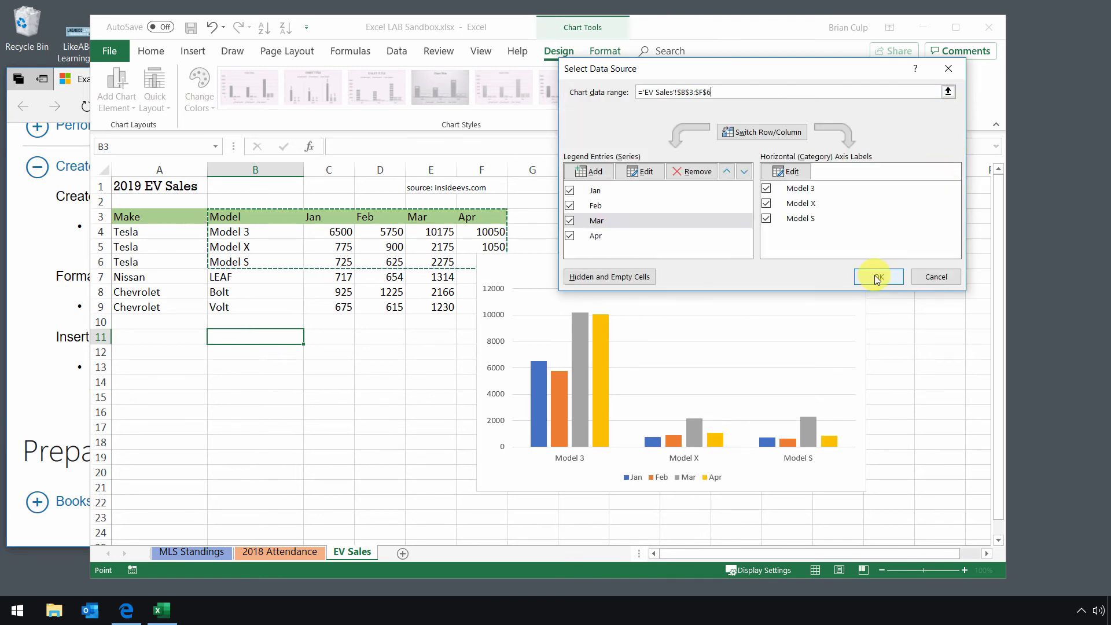
{"action": "left_click", "coordinate": [877, 278]}
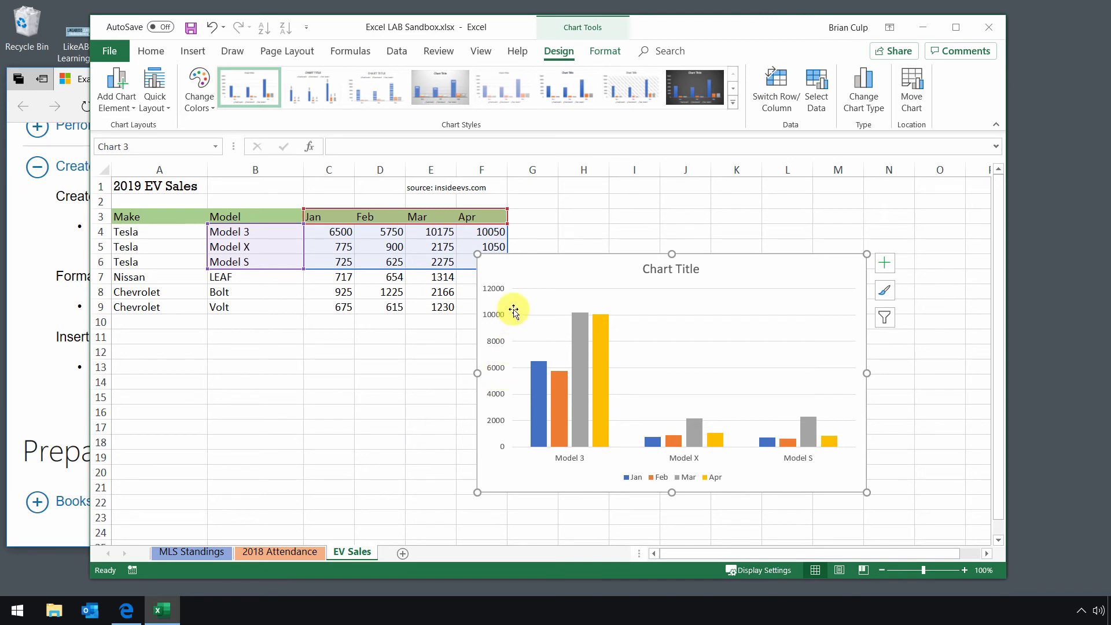
- Move the Tesla chart up and to the right, beside the data table
{"action": "left_click_drag", "start_coordinate": [517, 277], "coordinate": [584, 236]}
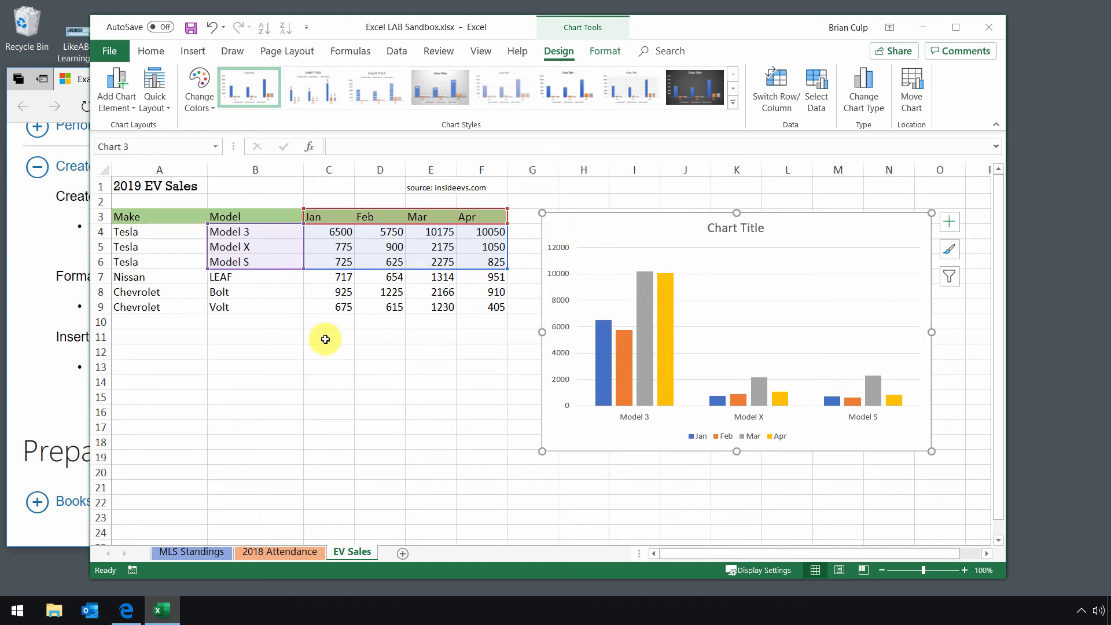
{"action": "left_click", "coordinate": [245, 292]}
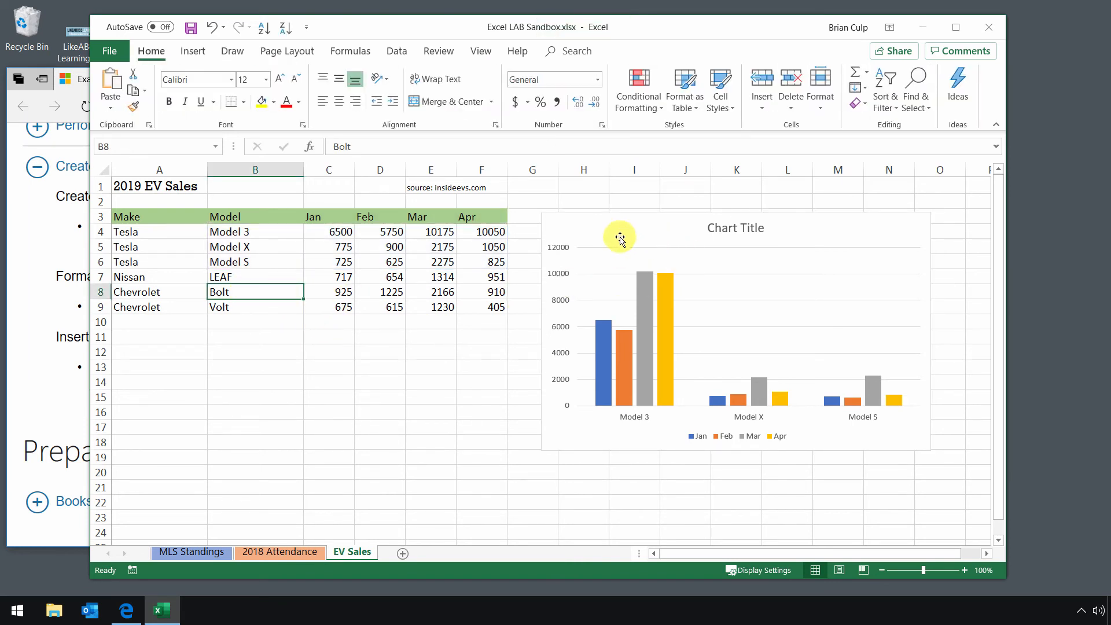
- Create a clustered column chart of the Nissan and Chevrolet rows A7:F9 using Quick Analysis
{"action": "left_click", "coordinate": [266, 277]}
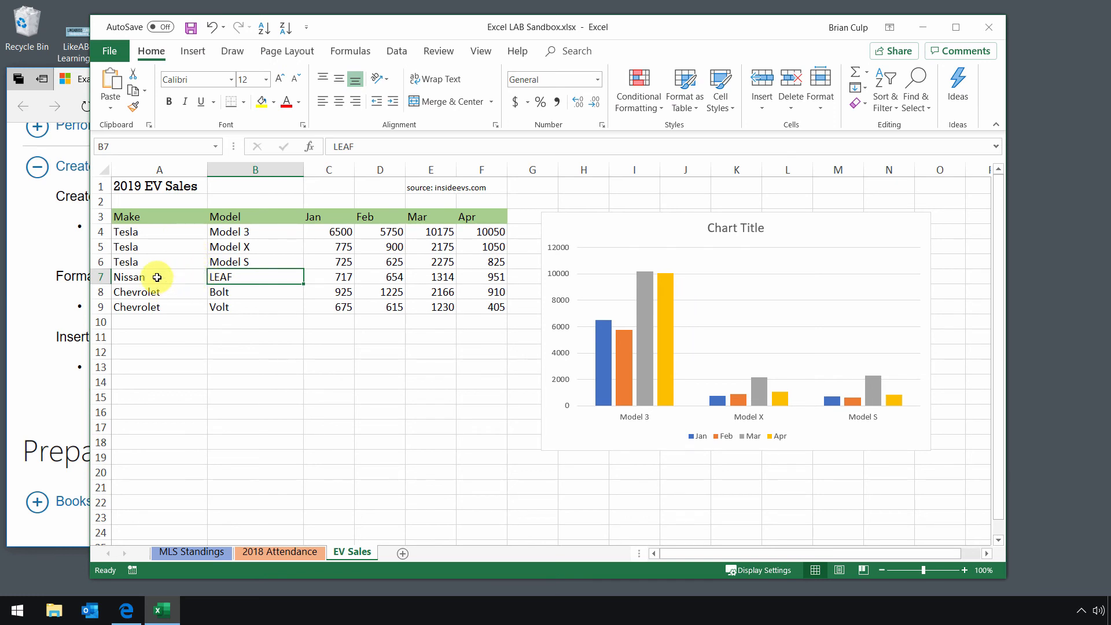
{"action": "left_click_drag", "start_coordinate": [157, 277], "coordinate": [475, 306]}
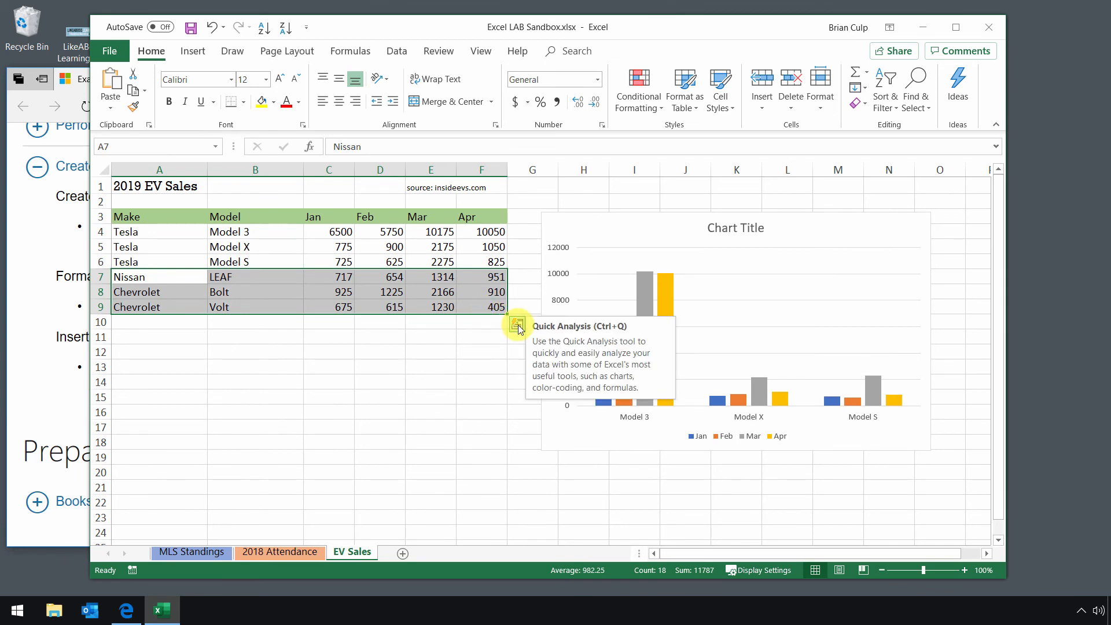
{"action": "left_click", "coordinate": [518, 325]}
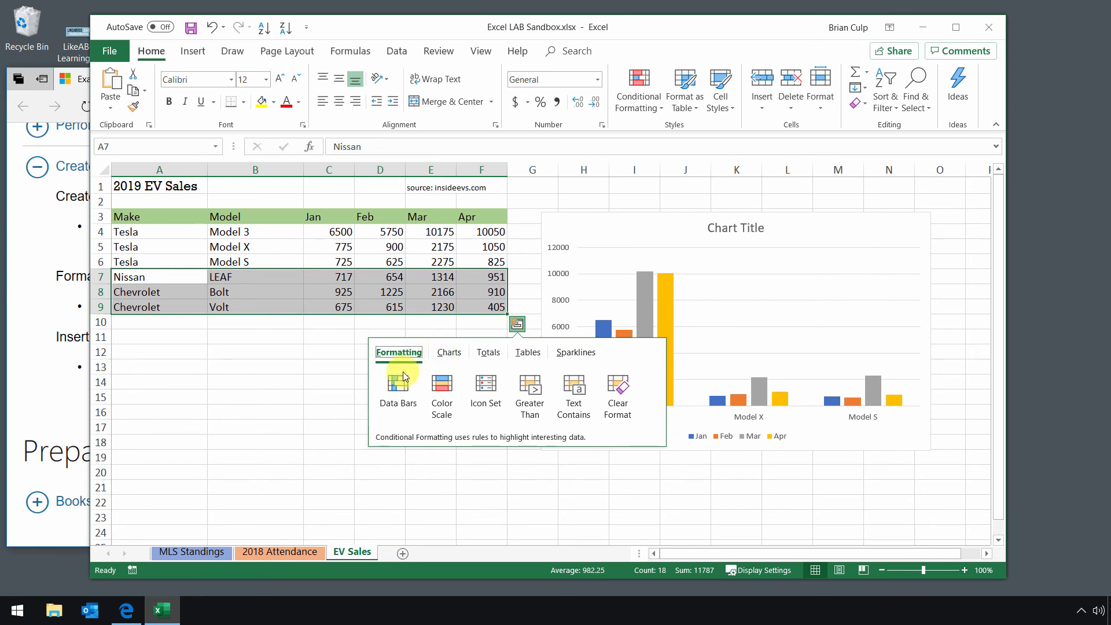
{"action": "left_click", "coordinate": [448, 356]}
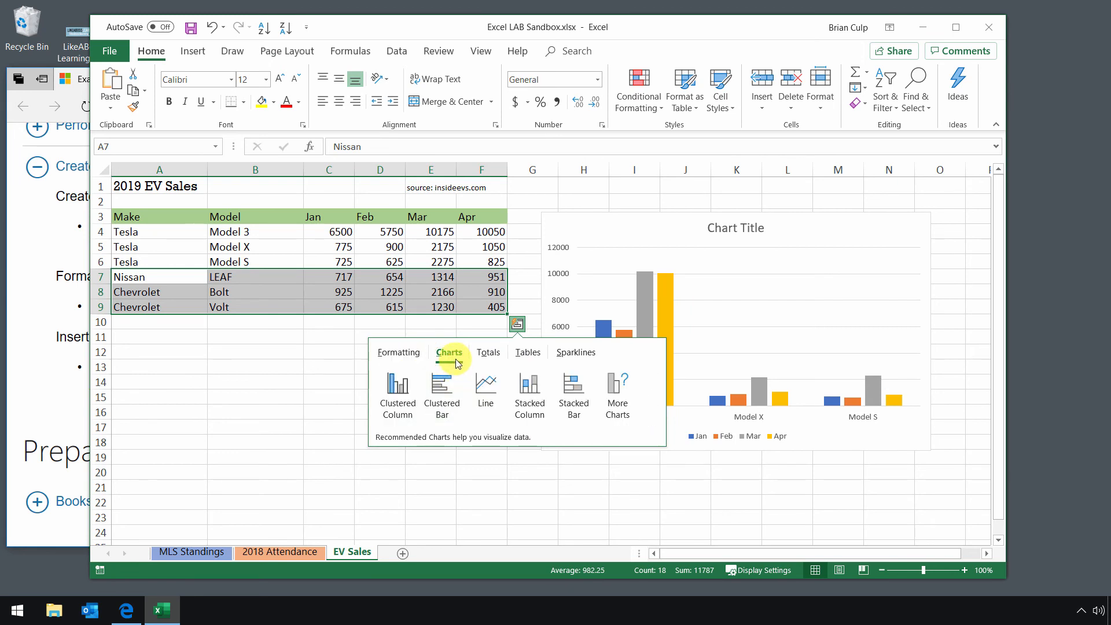
{"action": "left_click", "coordinate": [408, 394]}
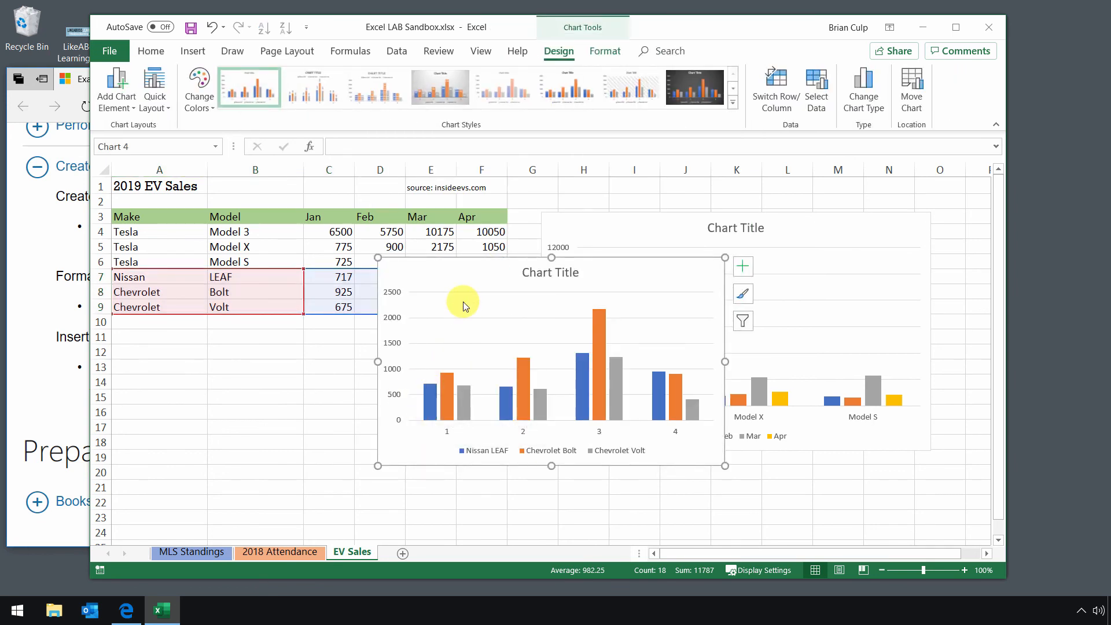
- Arrange the new chart below the data and move the Tesla chart down beside it
{"action": "left_click_drag", "start_coordinate": [453, 283], "coordinate": [257, 348]}
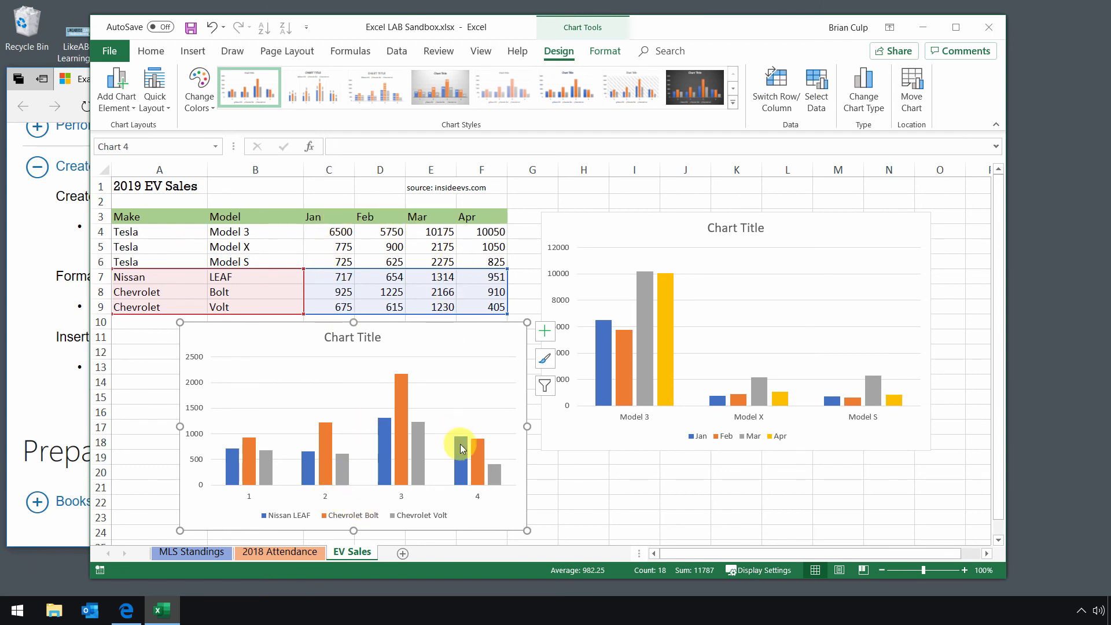
{"action": "key", "text": "Escape"}
{"action": "left_click_drag", "start_coordinate": [581, 231], "coordinate": [575, 319]}
{"action": "left_click", "coordinate": [582, 234]}
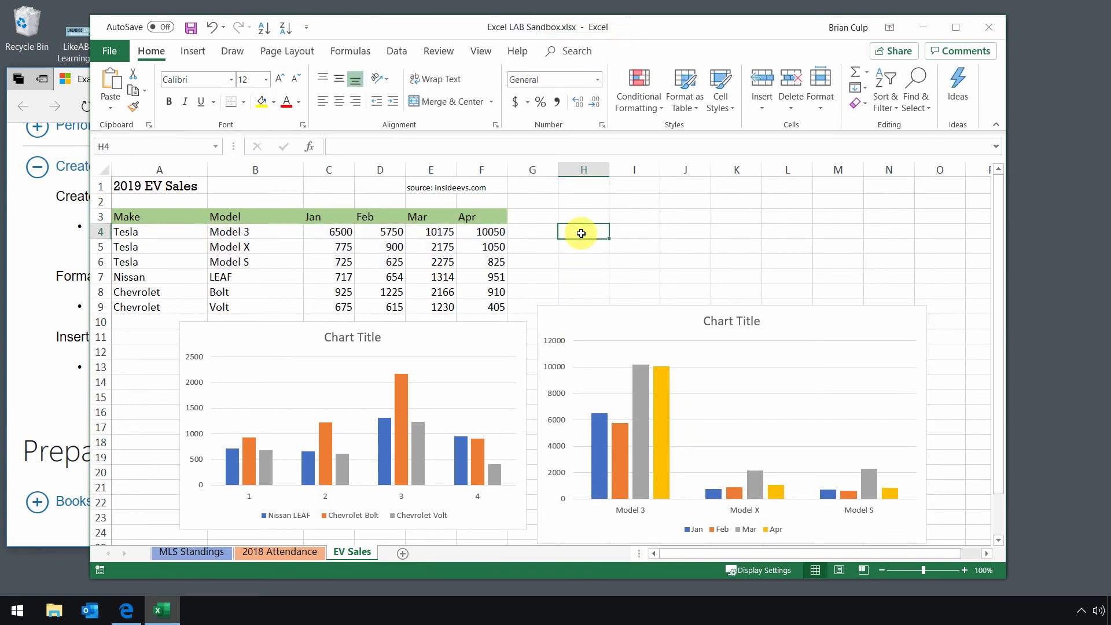
{"action": "type", "text": "F11"}
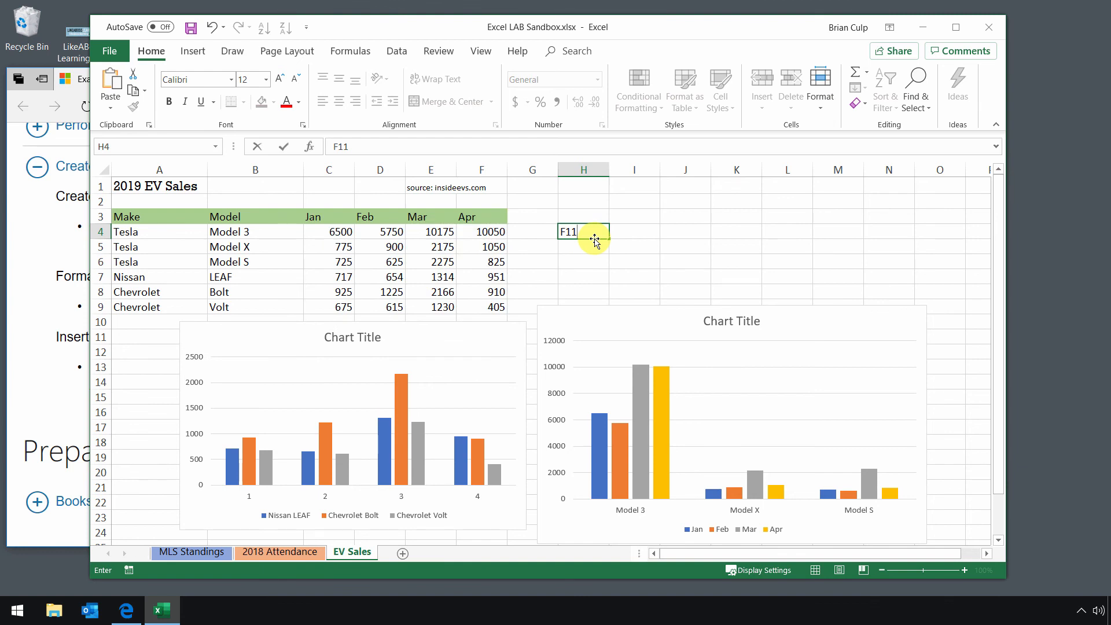
{"action": "left_click", "coordinate": [185, 52]}
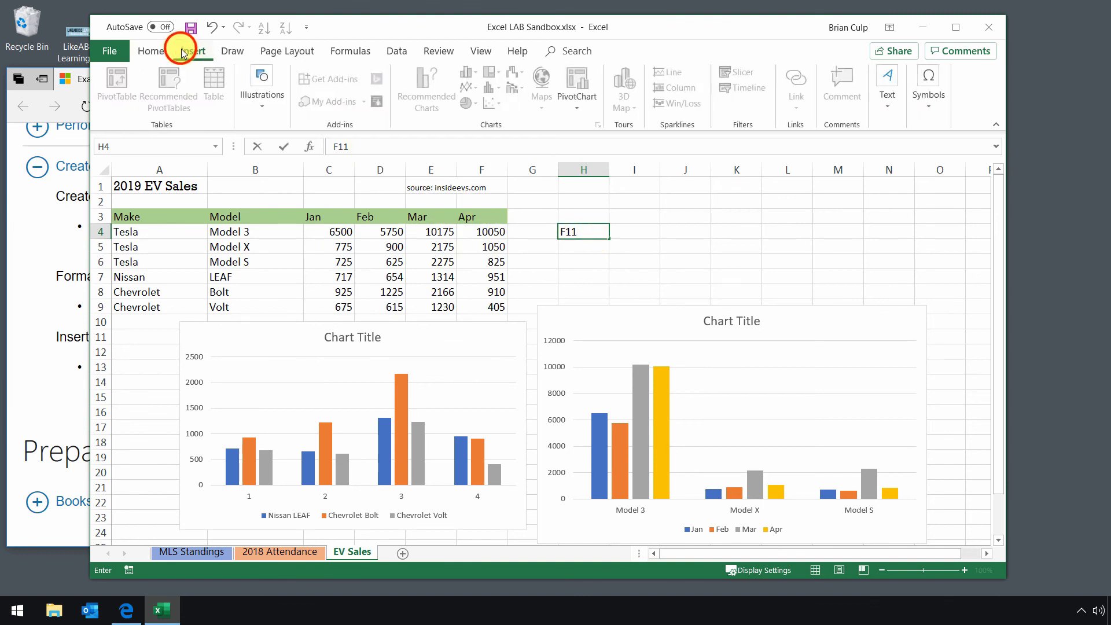
{"action": "left_click", "coordinate": [52, 220]}
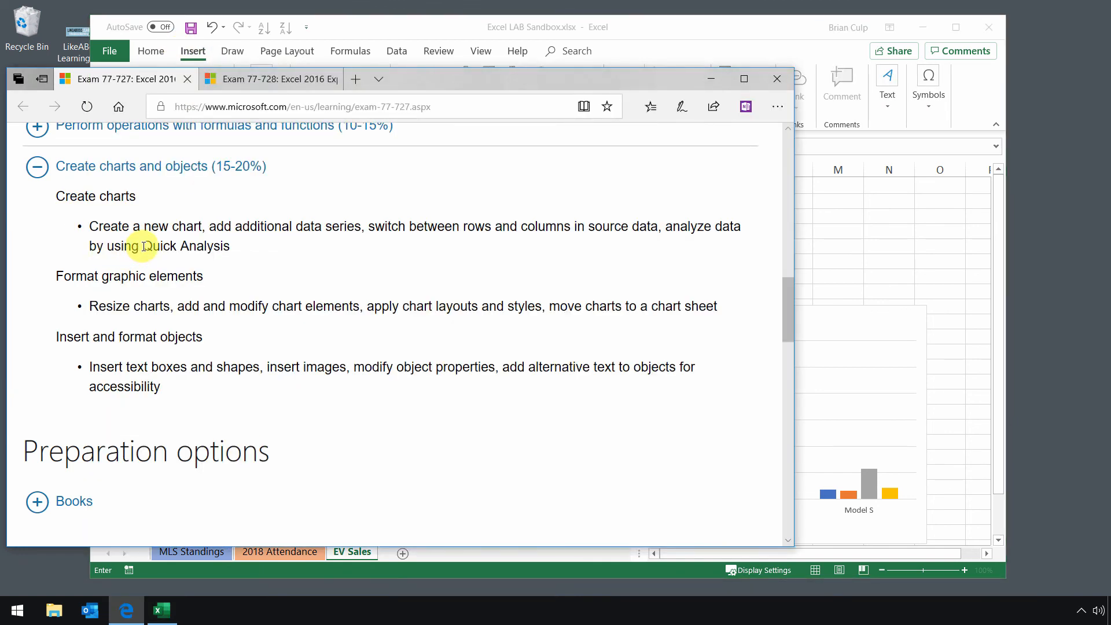
{"action": "left_click", "coordinate": [697, 37]}
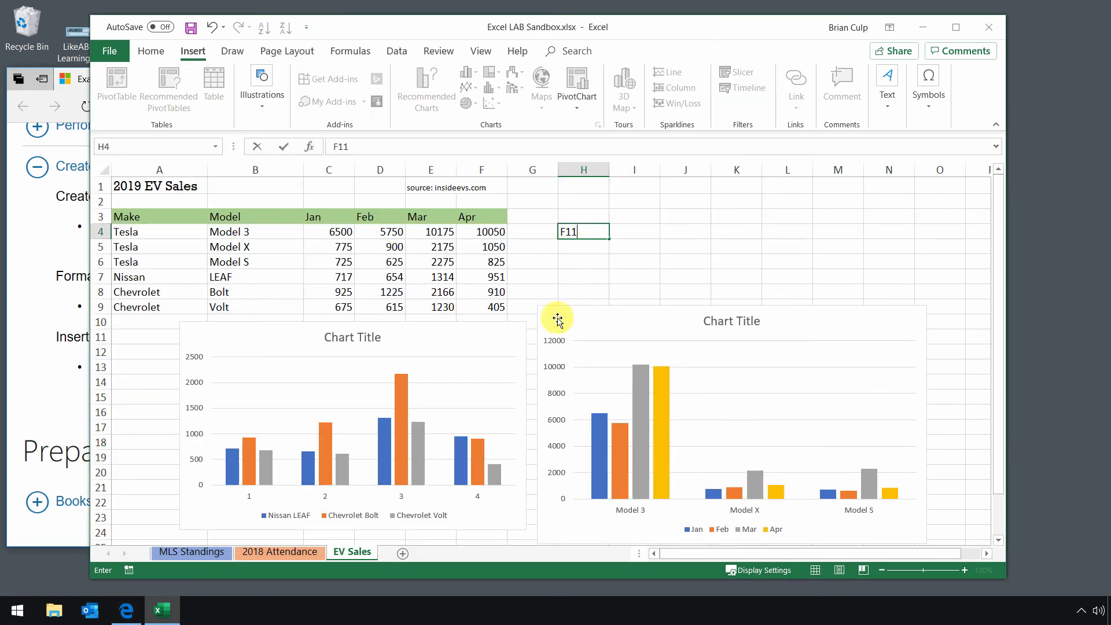